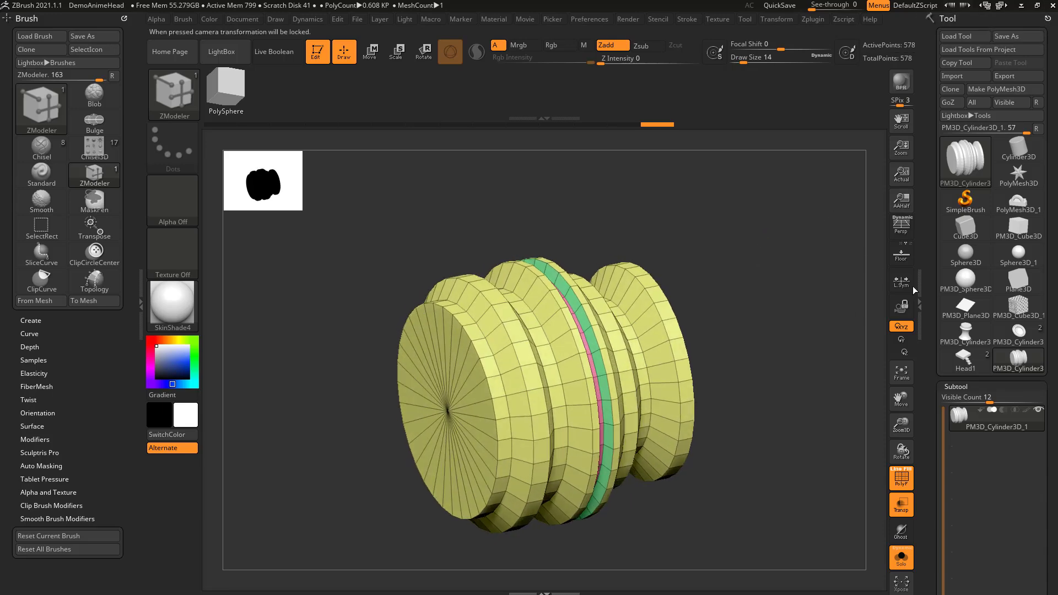
- Reinitialize the cylinder as a QCube with an X, Y and Z resolution of 2
drag(929, 394, 921, 198)
drag(932, 352, 946, 219)
click(959, 347)
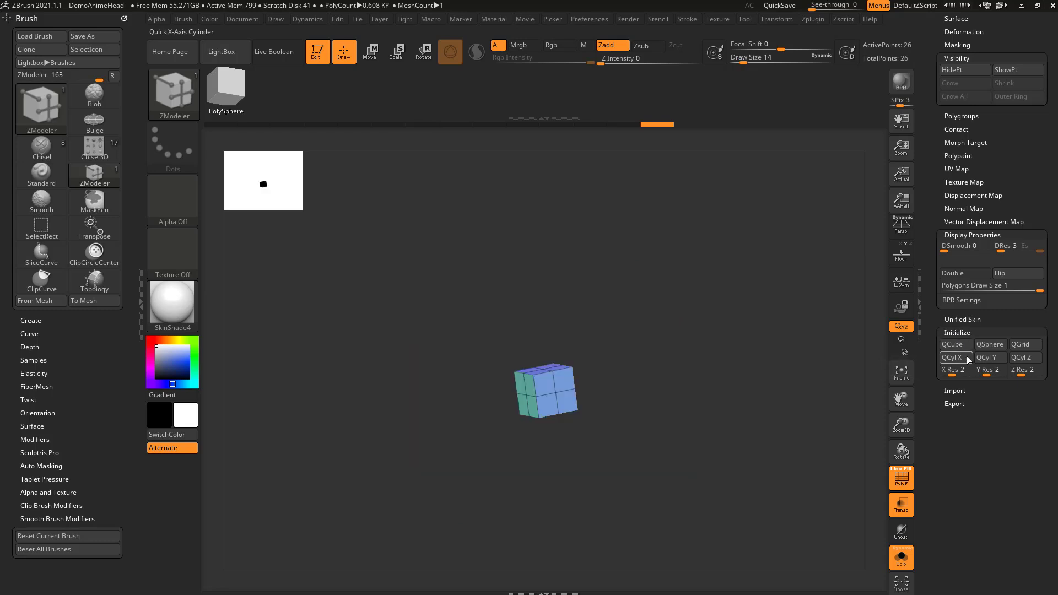
- Set the point action to Bridge Two Points and bridge the blue face's upper corner to its centre and on to the opposite corner
alt+drag(725, 296, 752, 349)
key(space)
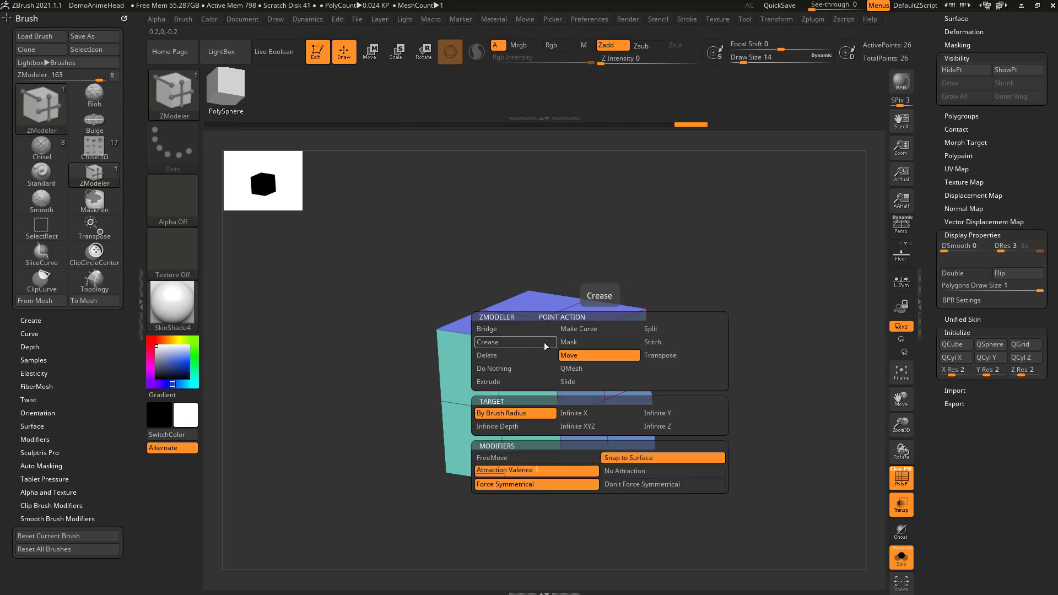
click(519, 330)
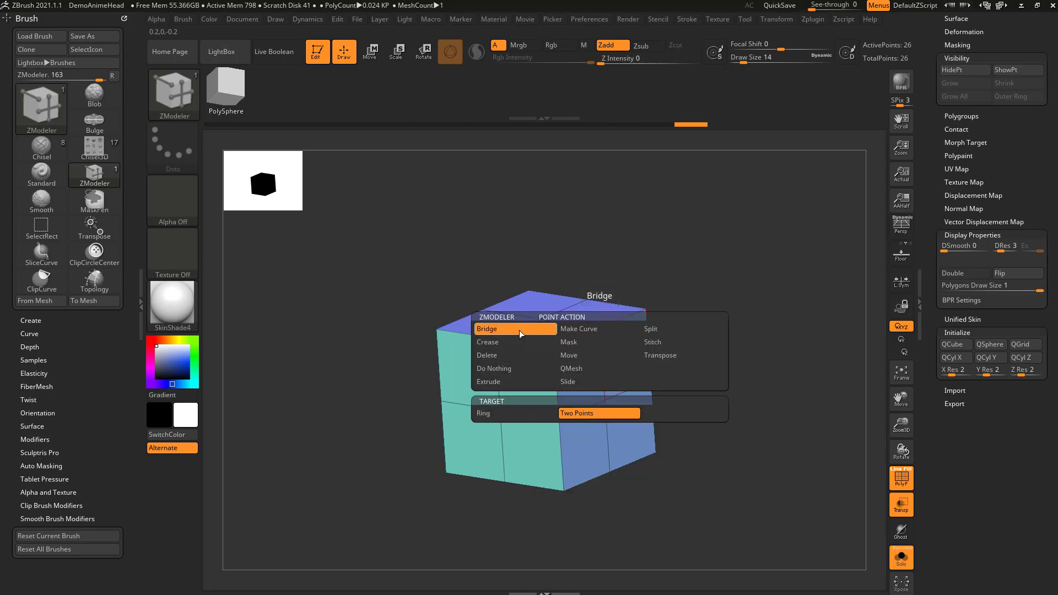
alt+drag(721, 325, 680, 367)
click(501, 349)
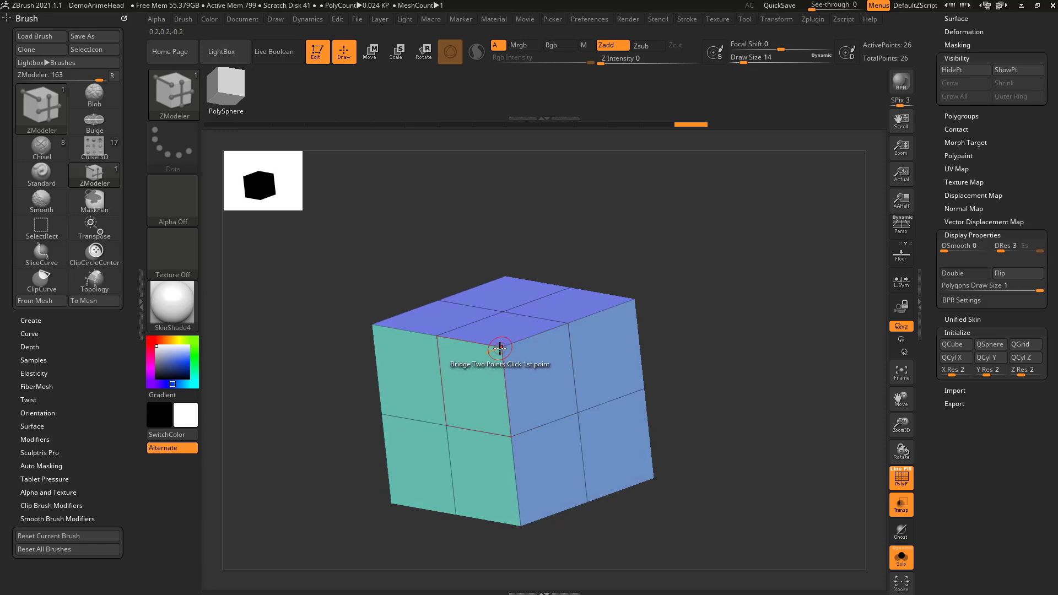
drag(726, 403, 567, 381)
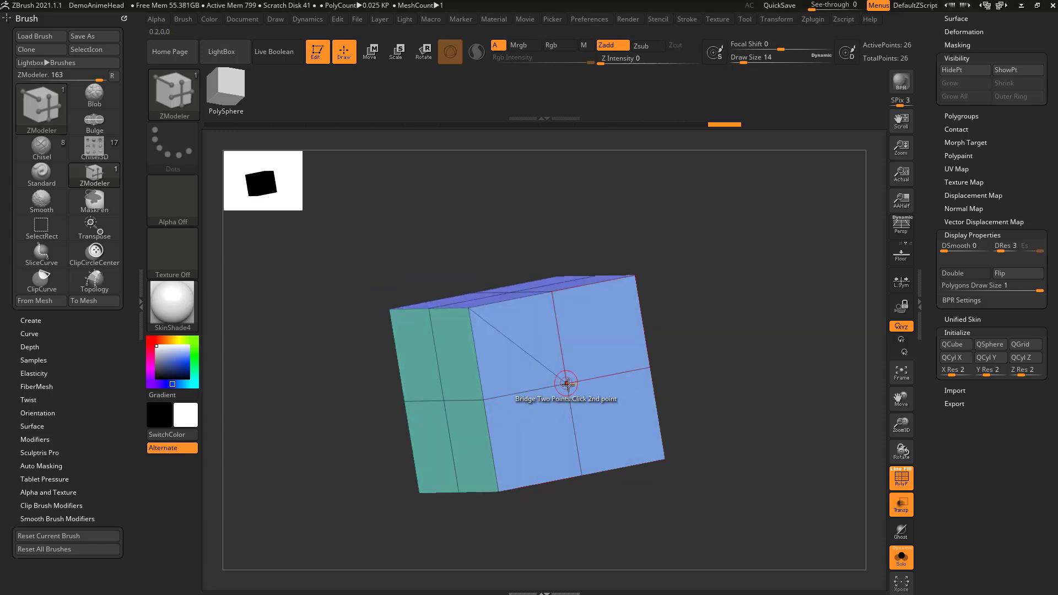
mouse_move(711, 439)
mouse_down()
mouse_move(701, 439)
mouse_move(728, 436)
mouse_up()
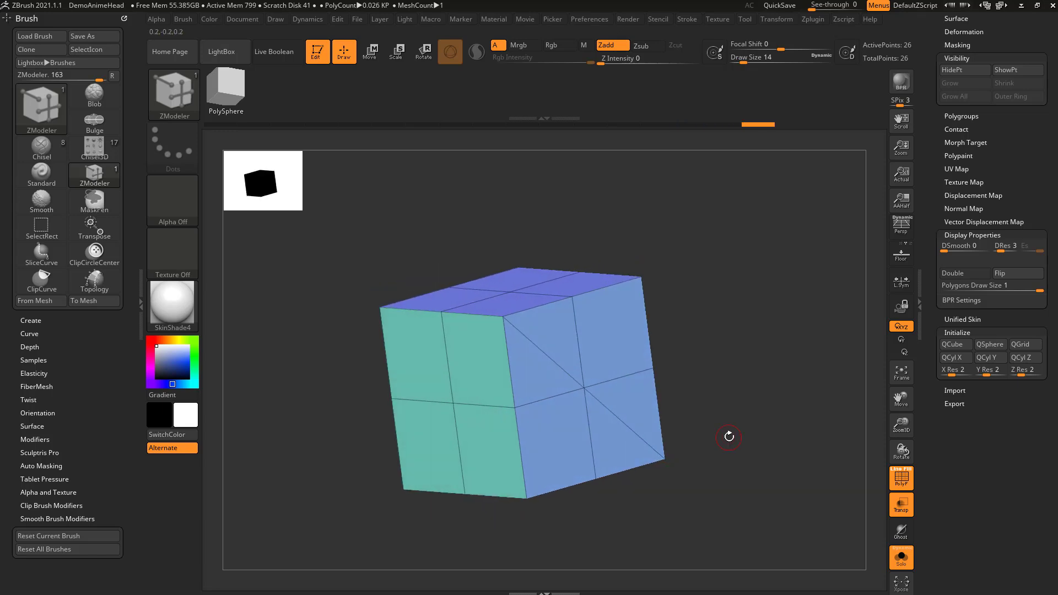
- Set the Bridge point action's target to Ring, apply it to the centre point of the blue face and undo it
key(space)
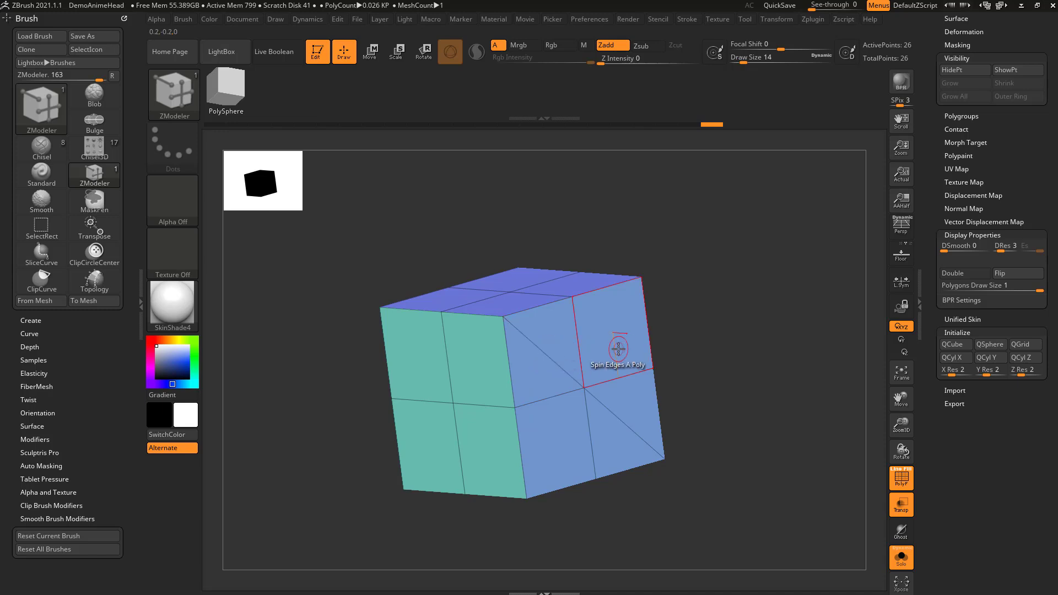
key(space)
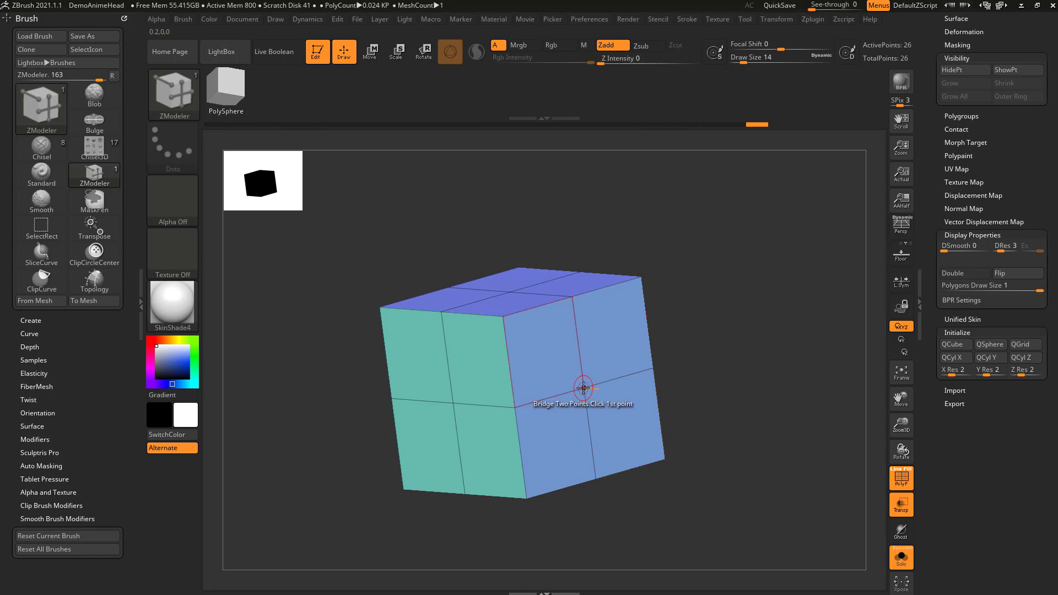
key(space)
click(489, 454)
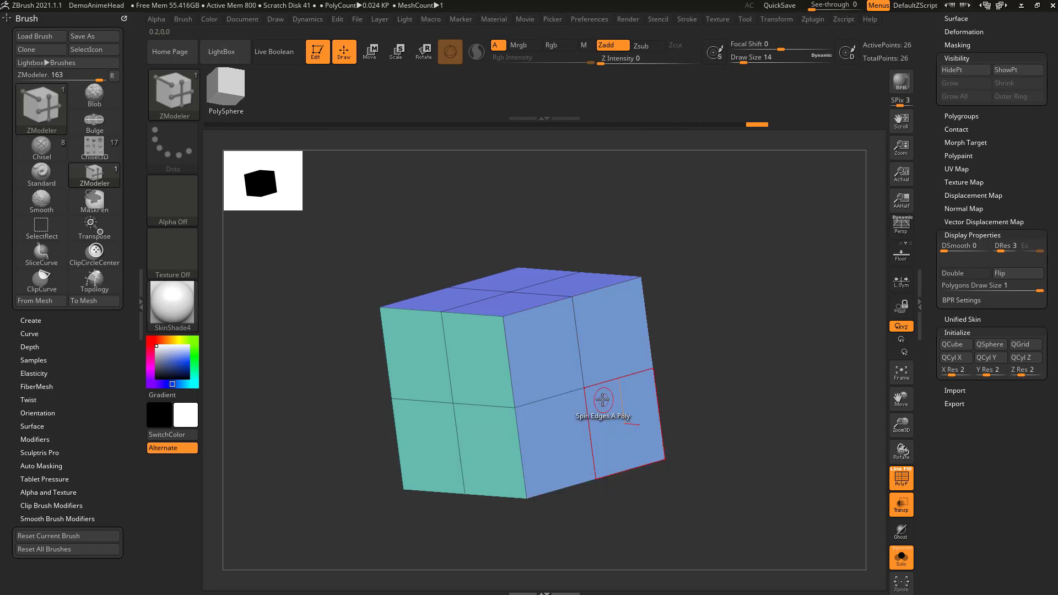
click(585, 387)
key(ctrl+z)
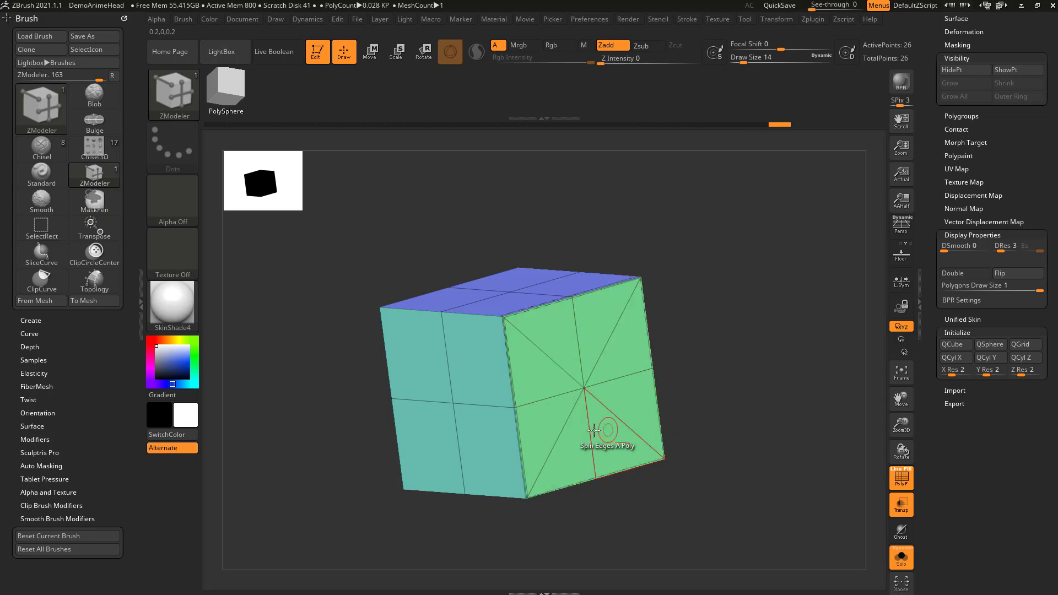
- Divide the cube once with Smt turned off and delete the lower subdivision level
drag(732, 366, 744, 342)
drag(931, 211, 928, 352)
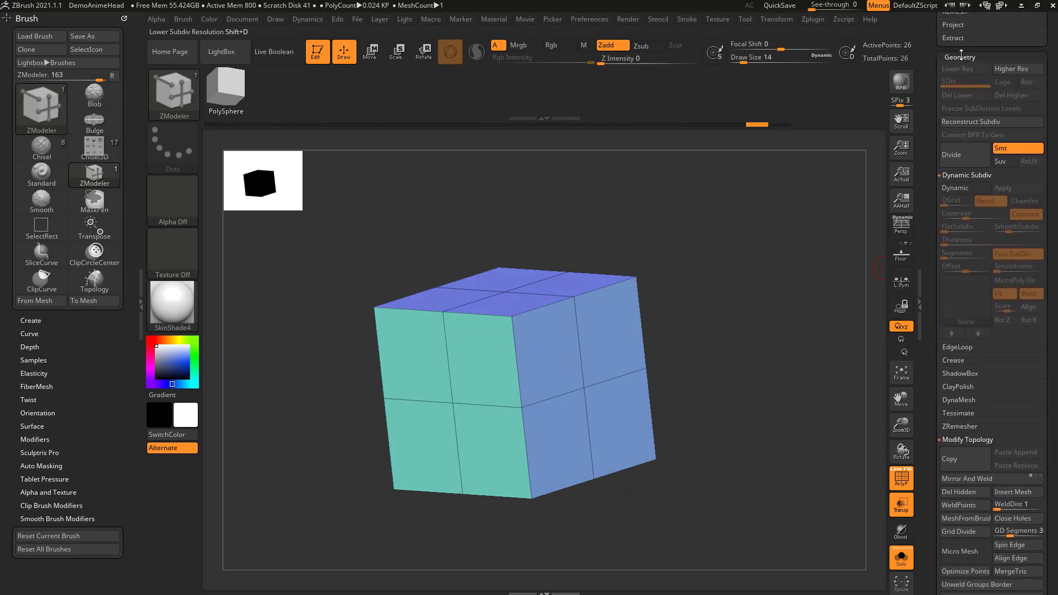
click(961, 156)
click(961, 98)
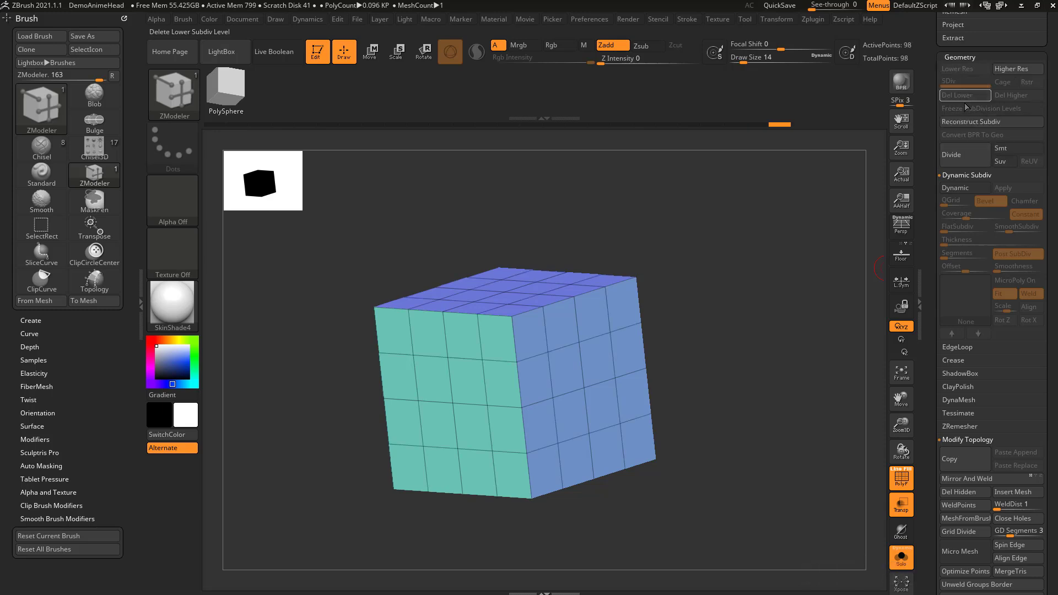
- Bridge a ring around the centre point of the subdivided blue face, undo it and apply it again
click(585, 387)
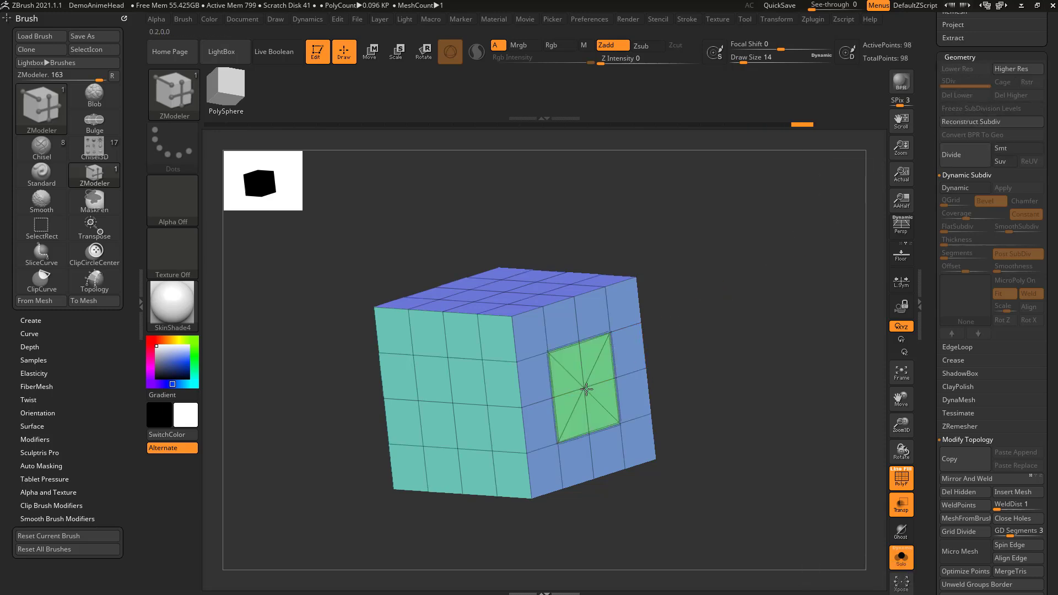
key(ctrl+z)
key(space)
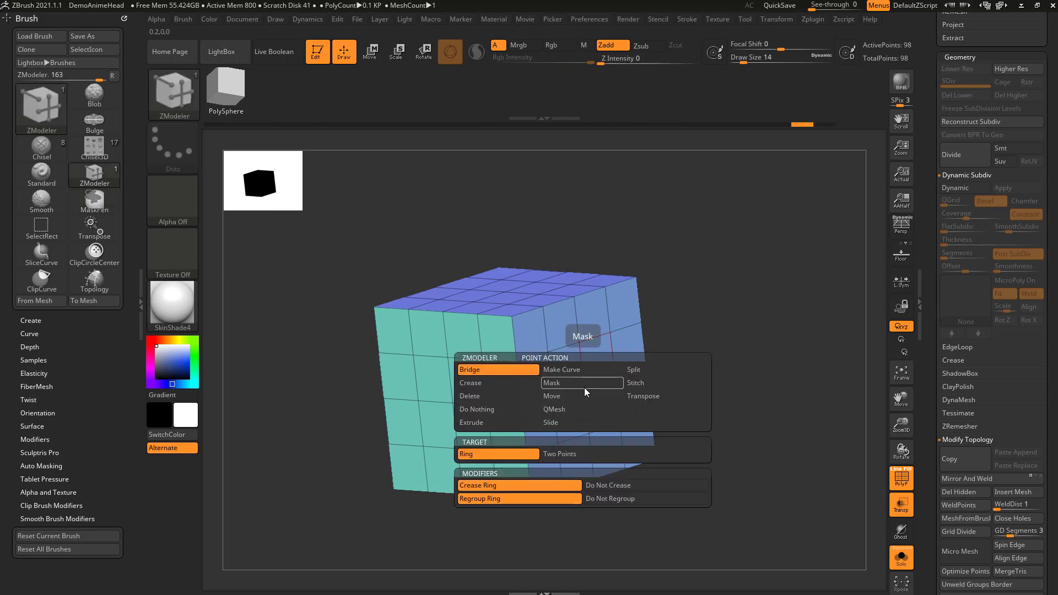
click(586, 390)
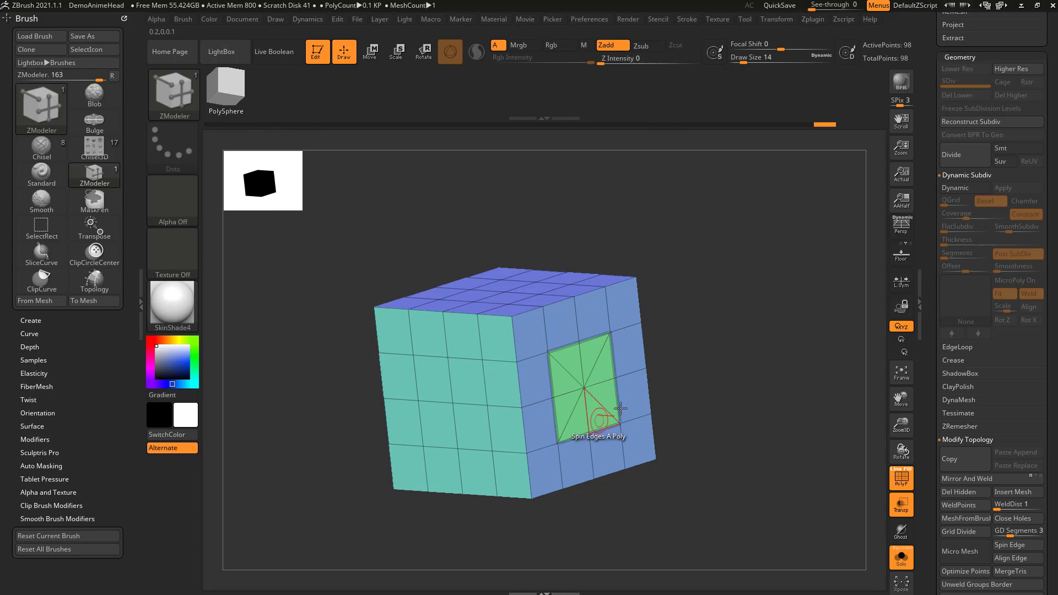
- Set the ZModeler point action to Do Nothing
key(space)
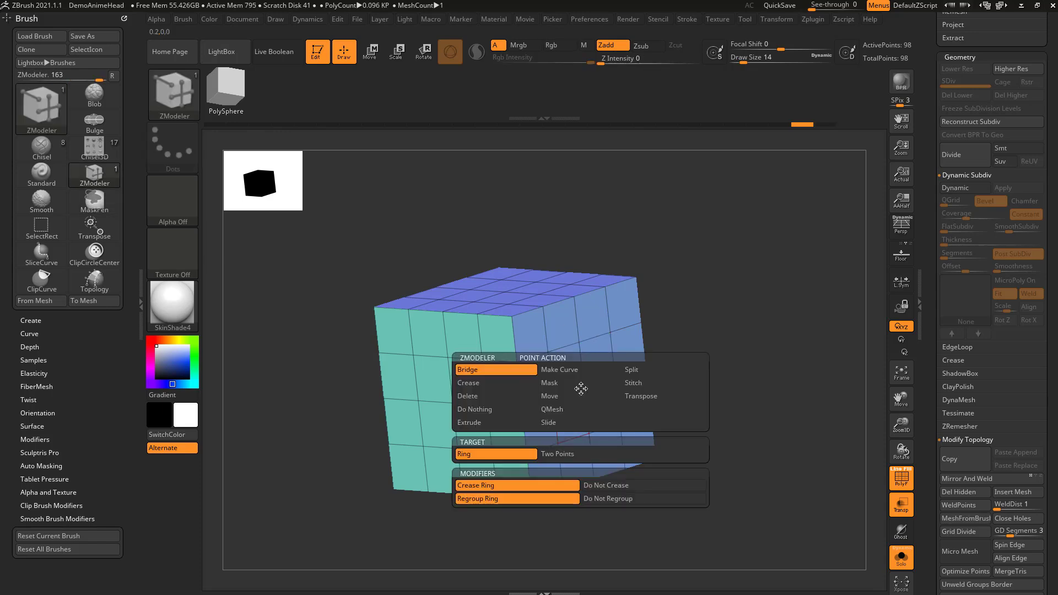
click(508, 408)
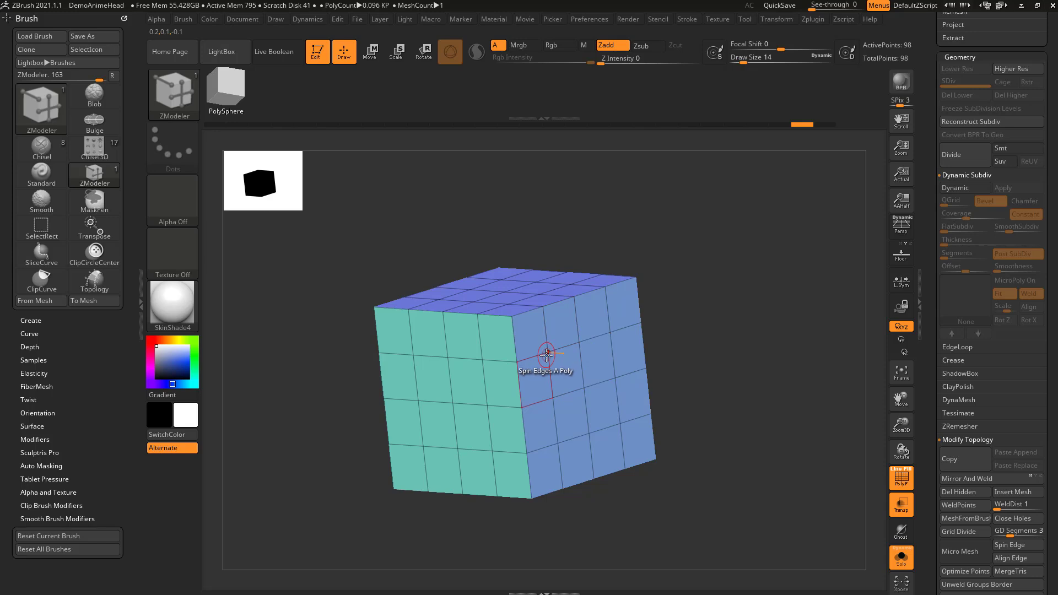
key(space)
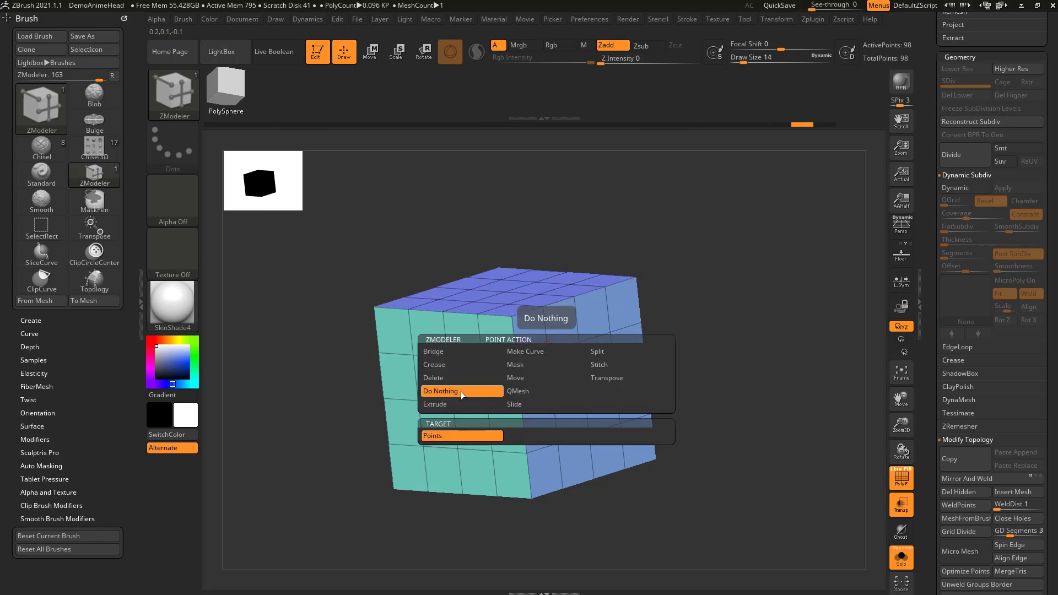
- Set the point action to Extrude and pull several points outward on the blue face
key(space)
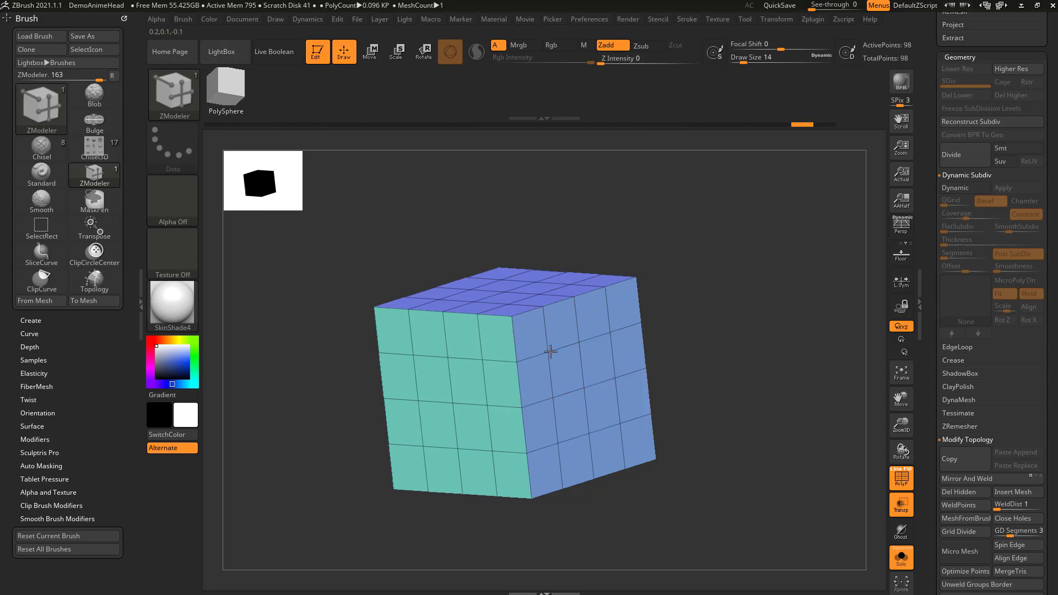
drag(550, 351, 598, 355)
drag(711, 342, 600, 321)
key(ctrl+z)
drag(548, 347, 537, 318)
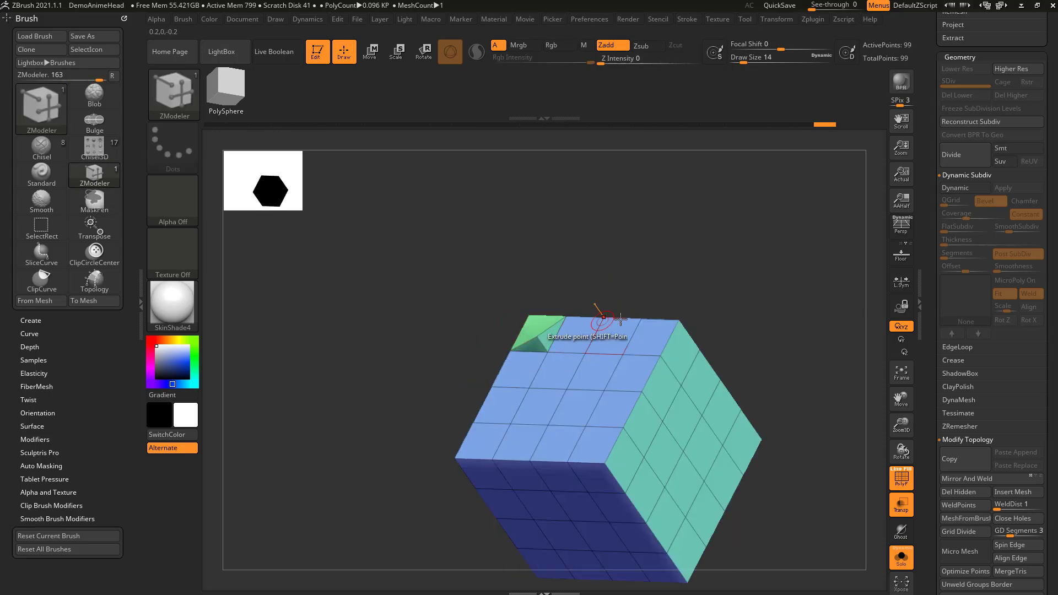
drag(621, 317, 651, 324)
click(637, 353)
click(618, 426)
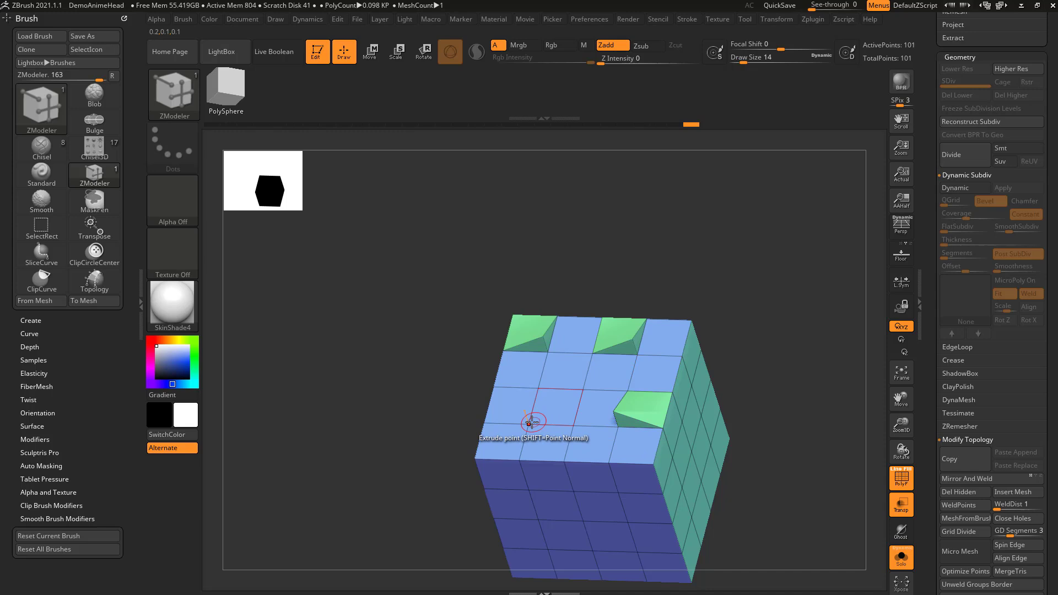
click(530, 422)
- Undo all the point extrusions on the blue face
drag(715, 338, 732, 324)
key(ctrl+z)
key(ctrl+z)
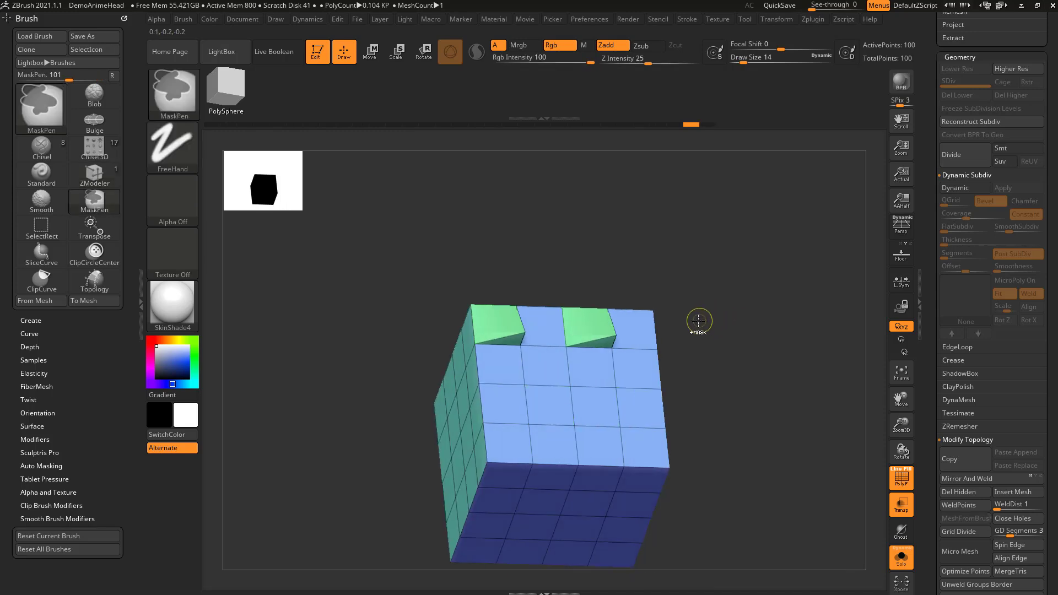
key(ctrl+z)
key(ctrl+z)
- Set the point action to Transpose and apply it to the centre point of the blue face
key(space)
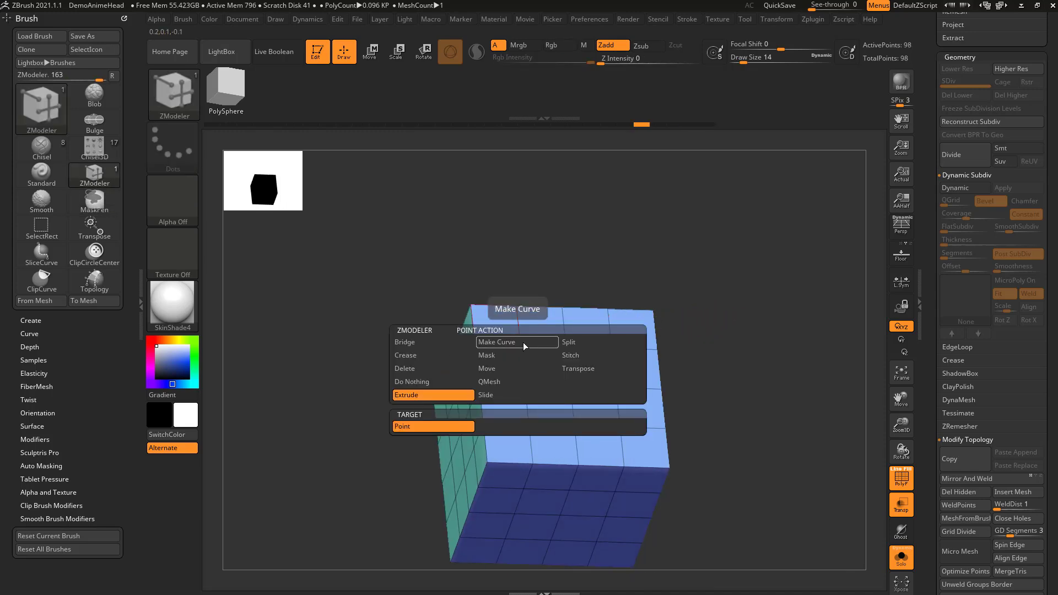
click(581, 368)
click(571, 383)
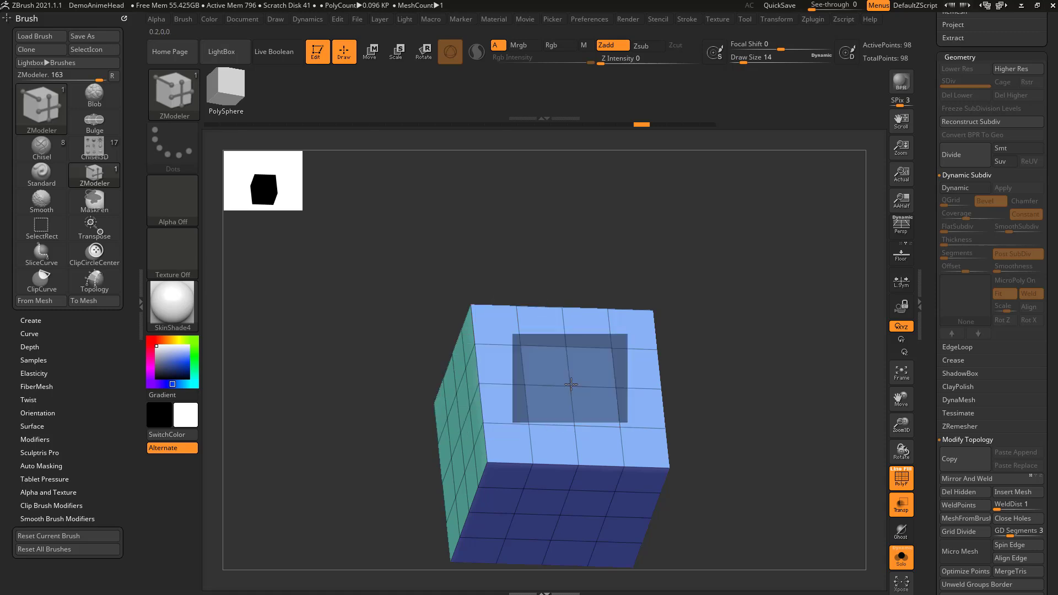
drag(713, 378, 726, 358)
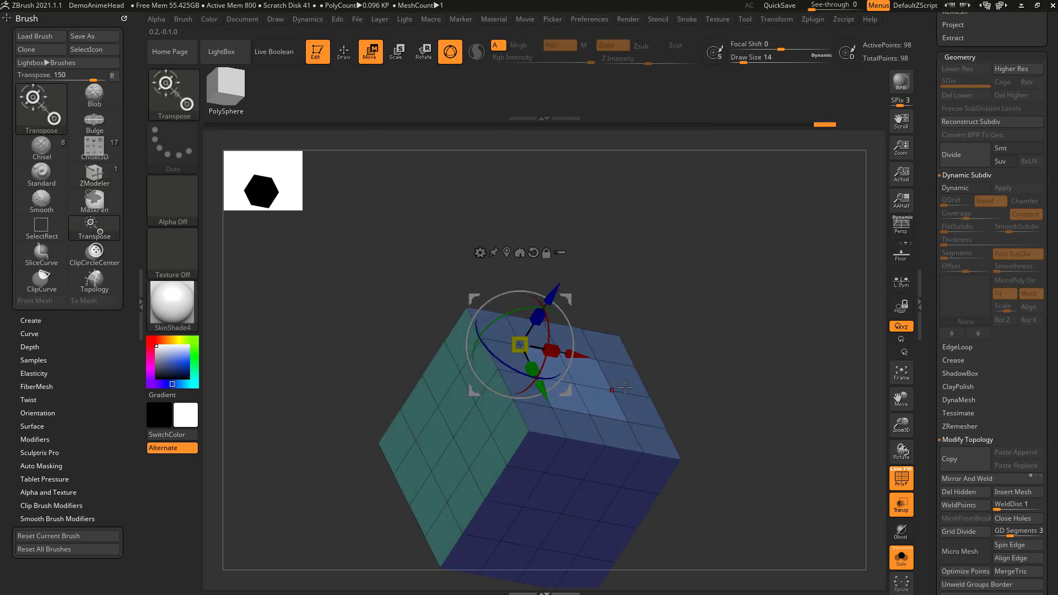
key(q)
click(595, 410)
key(ctrl)
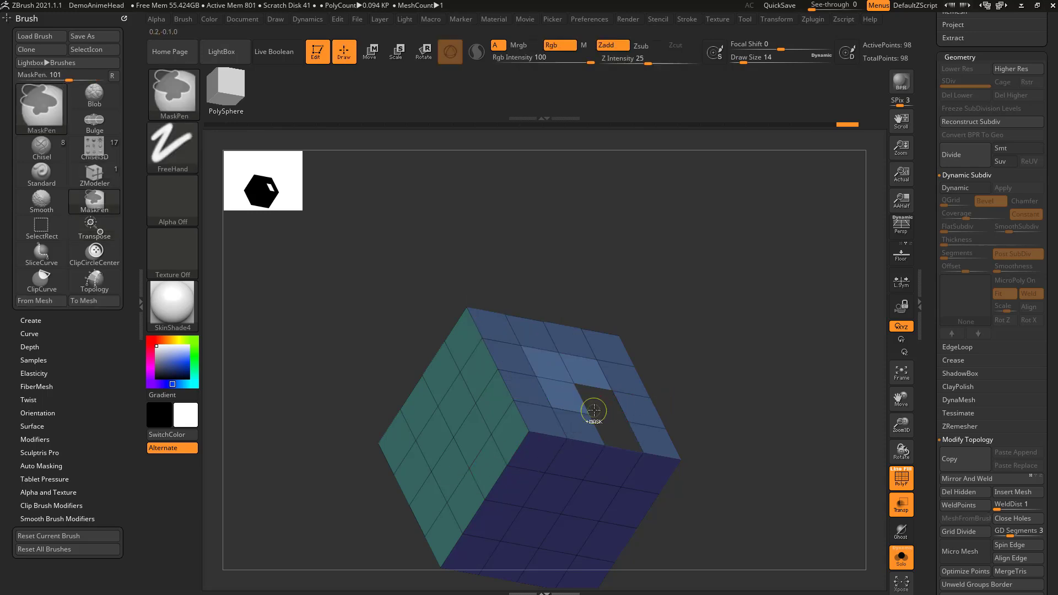
click(594, 410)
key(ctrl+z)
key(ctrl+z)
key(ctrl+z)
key(ctrl+z)
key(ctrl+z)
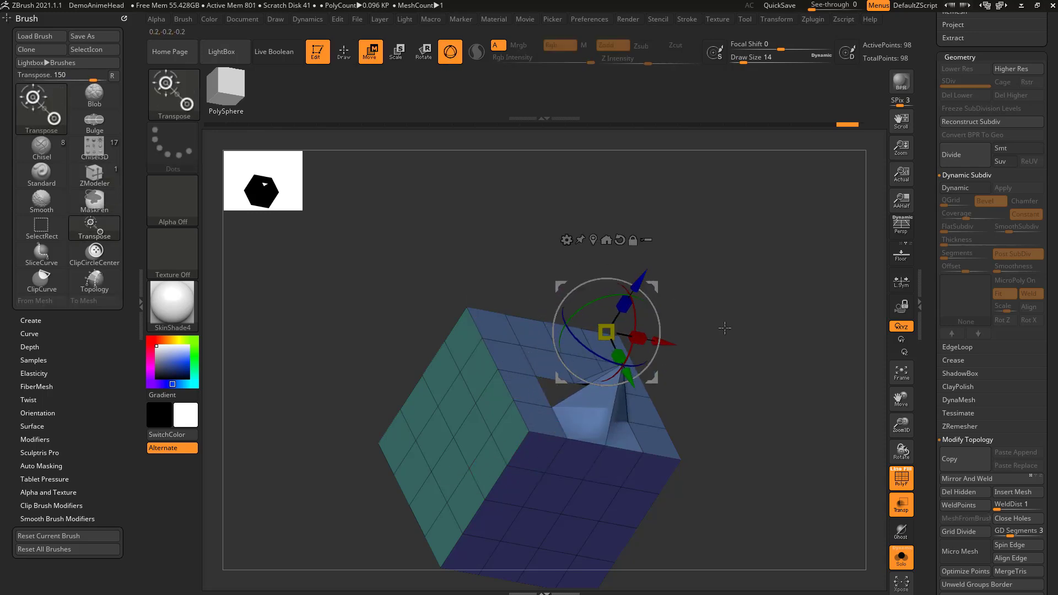
key(ctrl+shift+z)
key(ctrl+shift+z)
key(ctrl+shift+z)
key(ctrl+shift+z)
key(ctrl+shift+z)
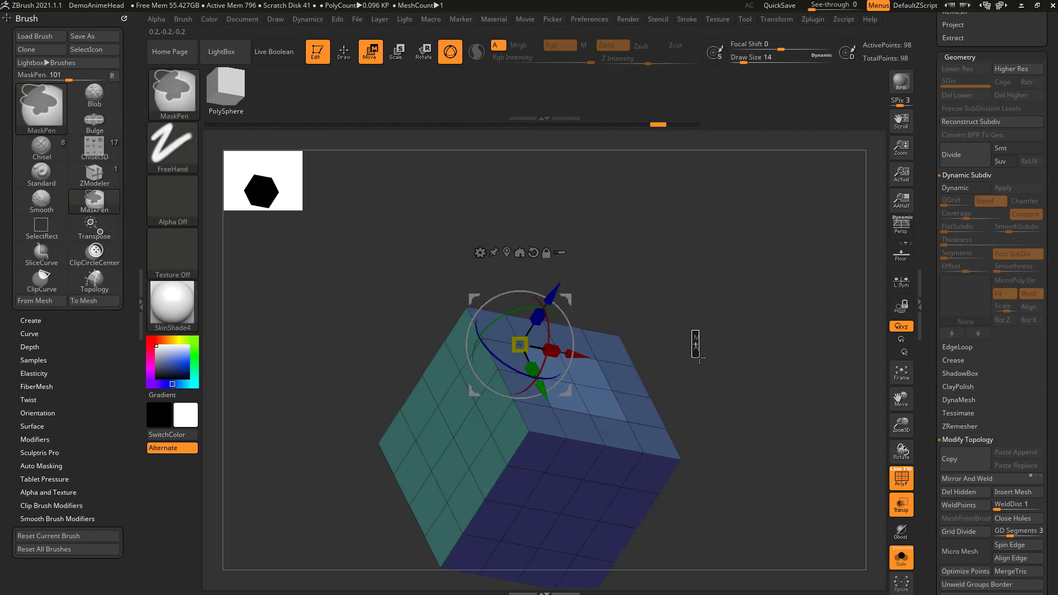
- Clear the mask from the cube and switch back to the ZModeler brush
drag(690, 387, 636, 370)
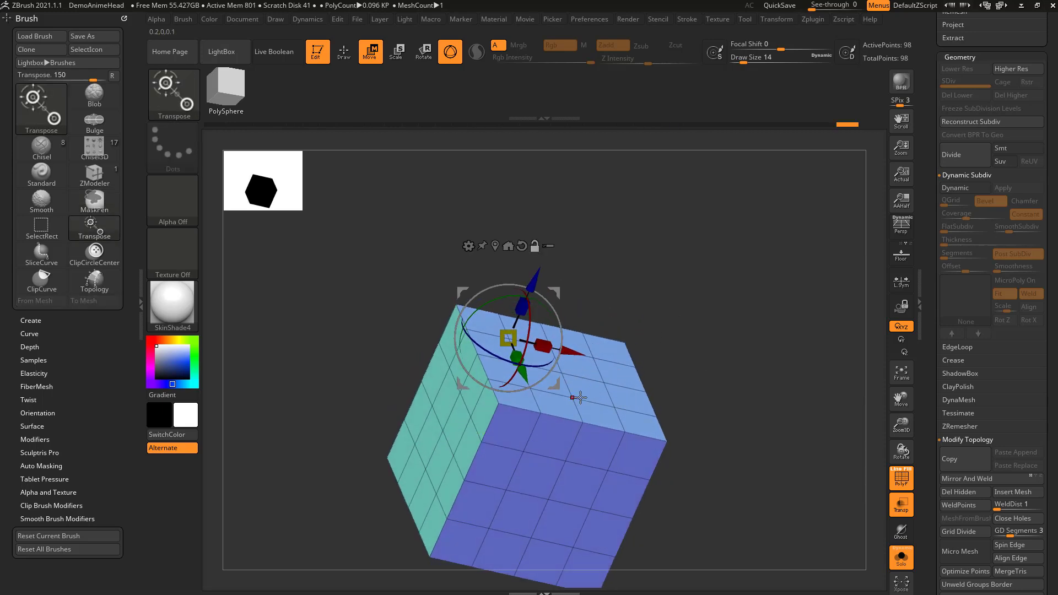
key(b)
key(z)
key(m)
- Set the ZModeler polygon action to QMesh with Polygroup All as its target
key(space)
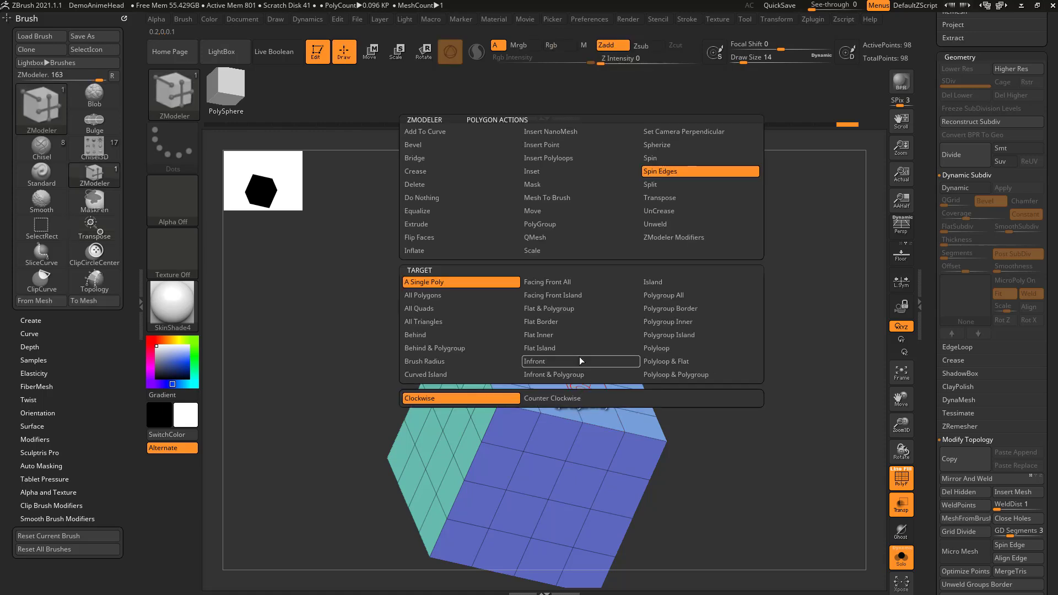
click(543, 237)
click(661, 297)
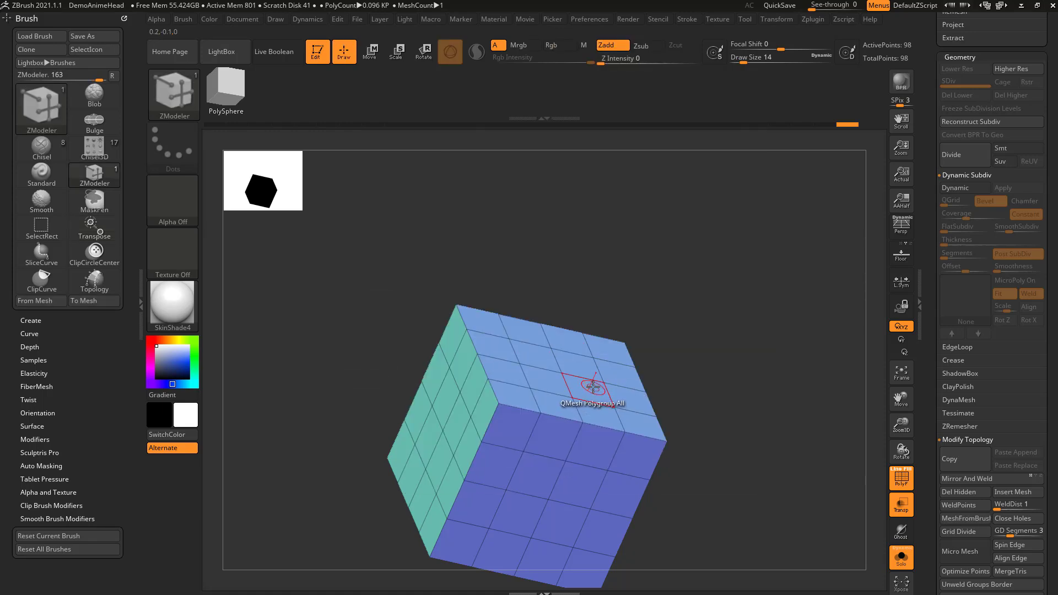
- Extrude the blue polygroup outward with QMesh, undoing each attempt
drag(590, 380, 606, 352)
key(ctrl+z)
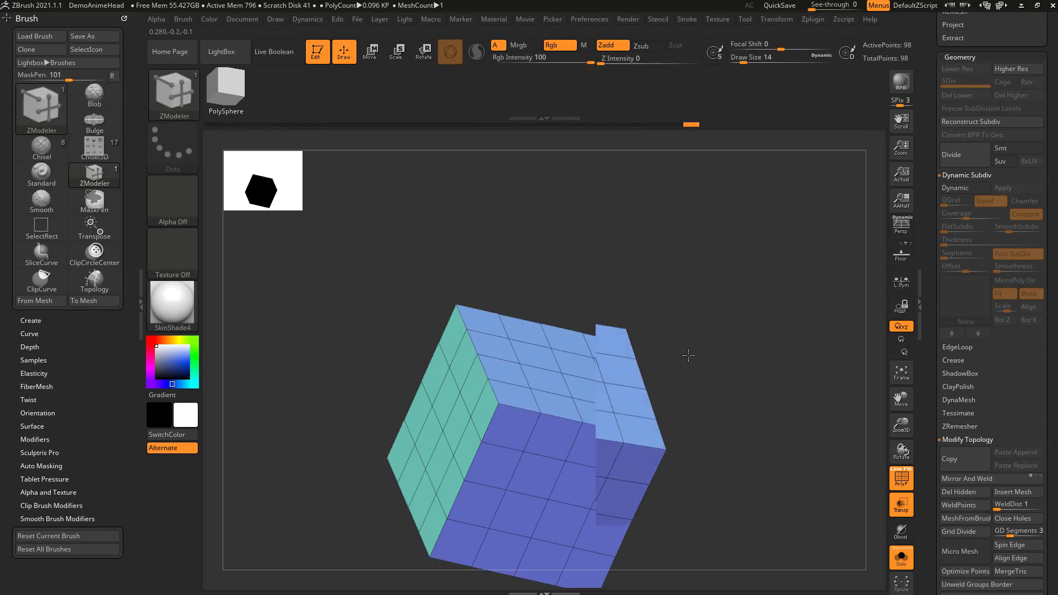
drag(687, 354, 695, 366)
drag(588, 335, 649, 358)
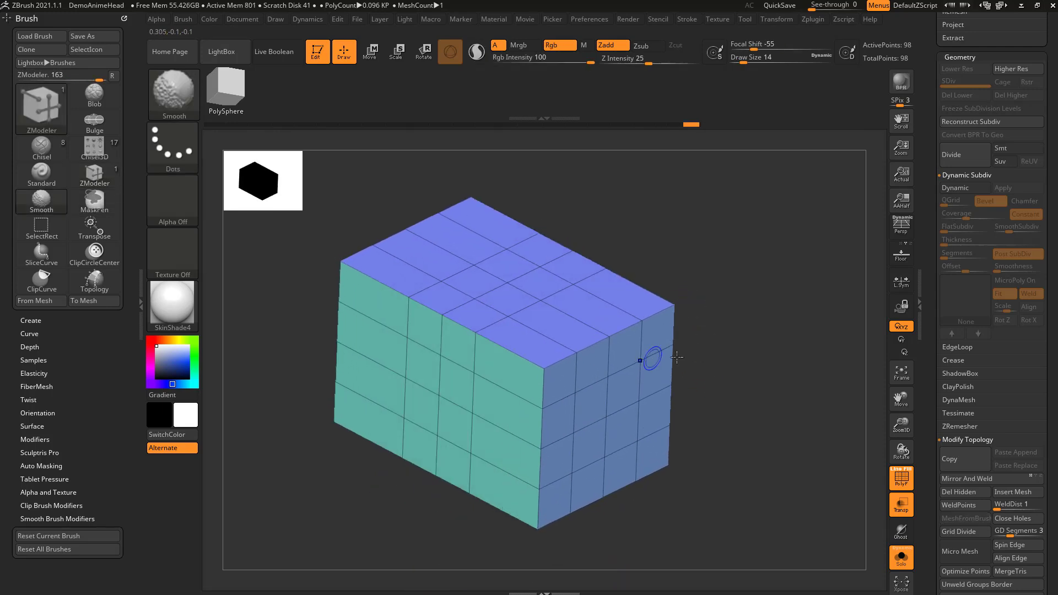
key(ctrl+z)
- Change the QMesh polygon action's target to Polygroup Island
mouse_move(538, 337)
right_down()
mouse_move(707, 329)
mouse_move(659, 302)
mouse_move(702, 324)
mouse_move(567, 349)
mouse_move(716, 387)
right_up()
key(space)
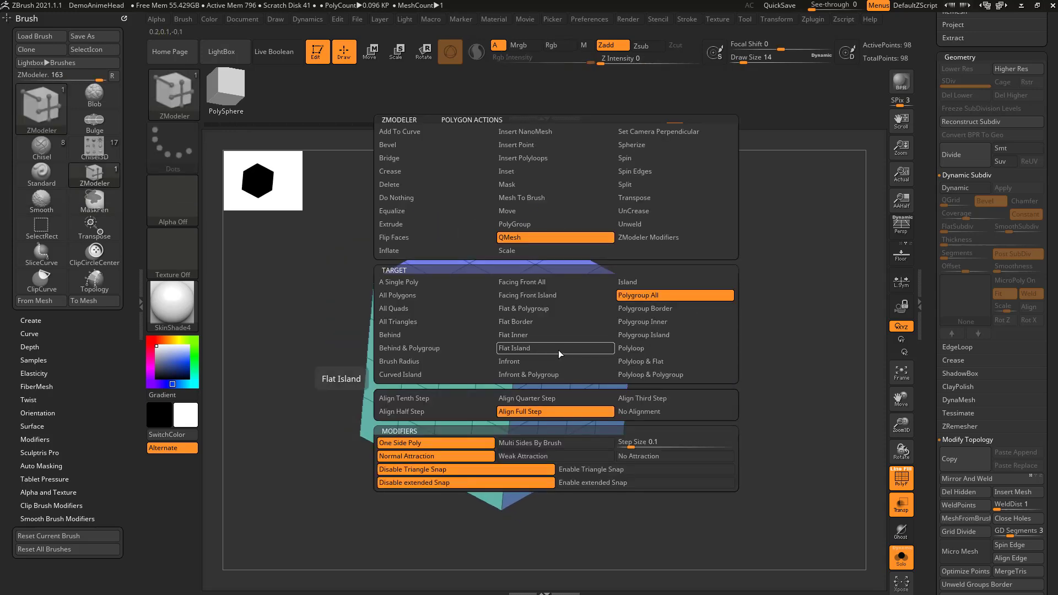
click(645, 337)
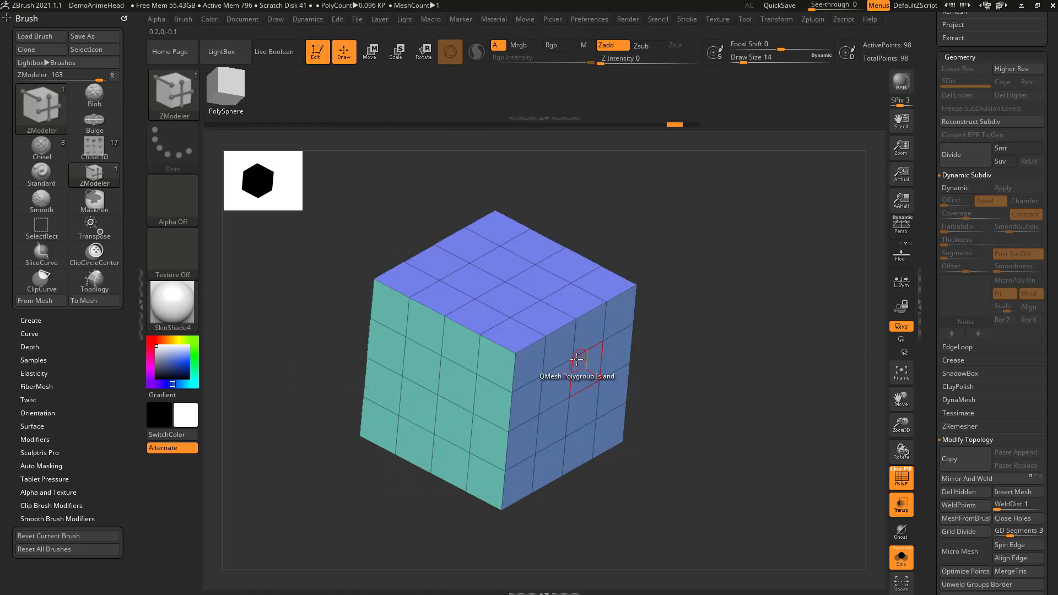
- Try extruding the blue polygroup island with QMesh and undo it
drag(567, 366, 663, 387)
key(ctrl+z)
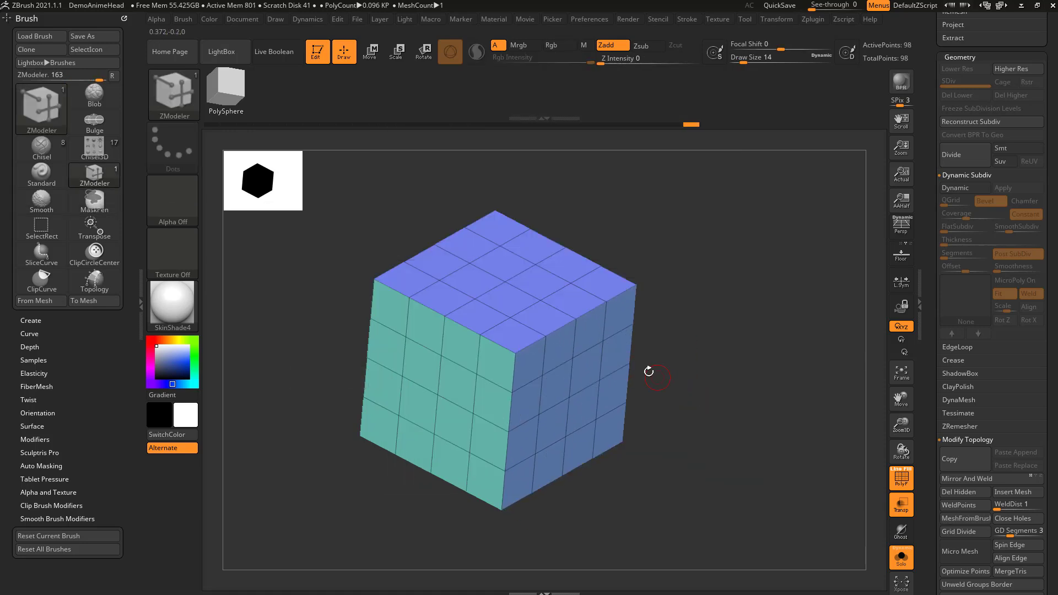
key(space)
click(562, 354)
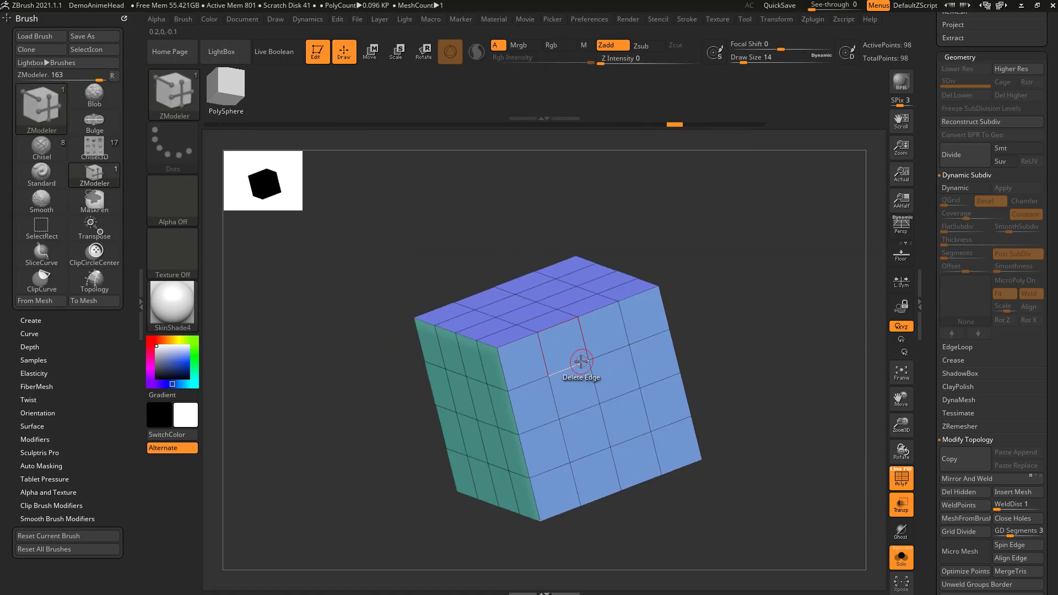
- Set the ZModeler point action to QMesh
right_drag(567, 361, 618, 365)
key(space)
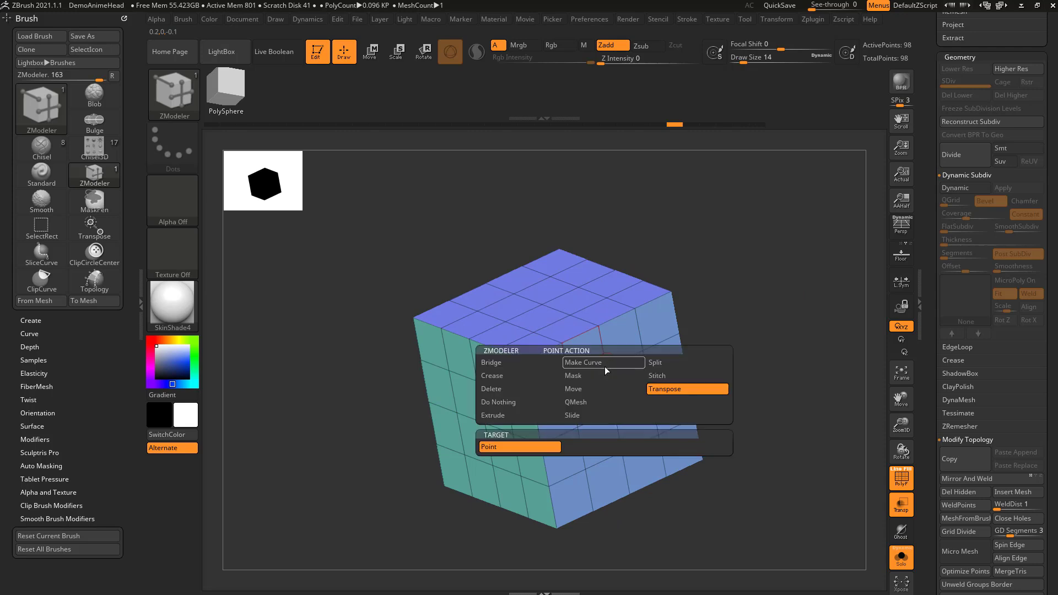
click(585, 402)
right_drag(586, 404, 696, 356)
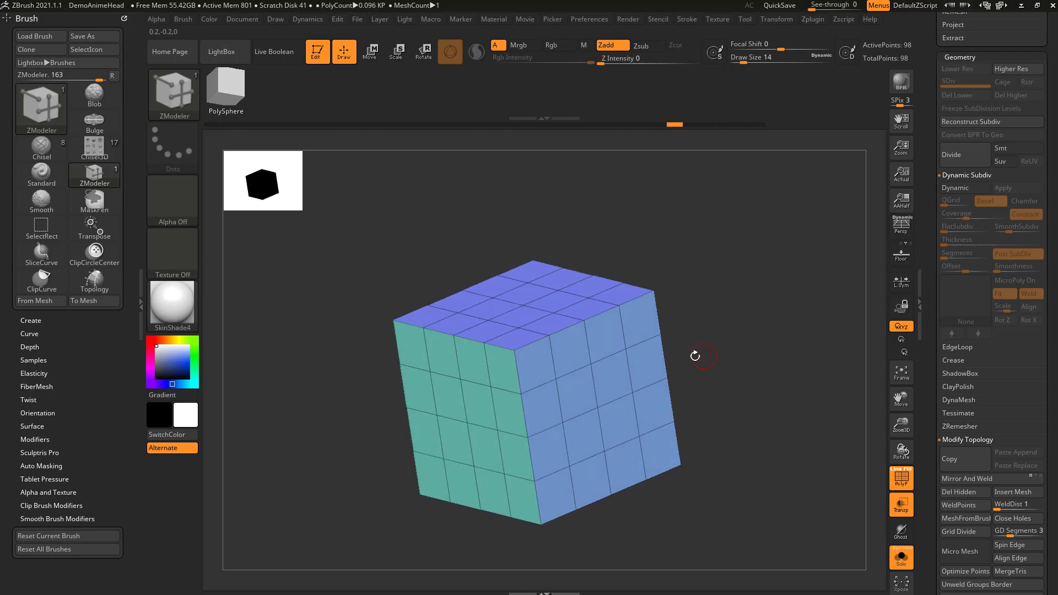
- Drag a point on the blue face onto its neighbours with QMesh, building adjoining green polygons around it
drag(590, 361, 627, 374)
right_drag(715, 359, 713, 259)
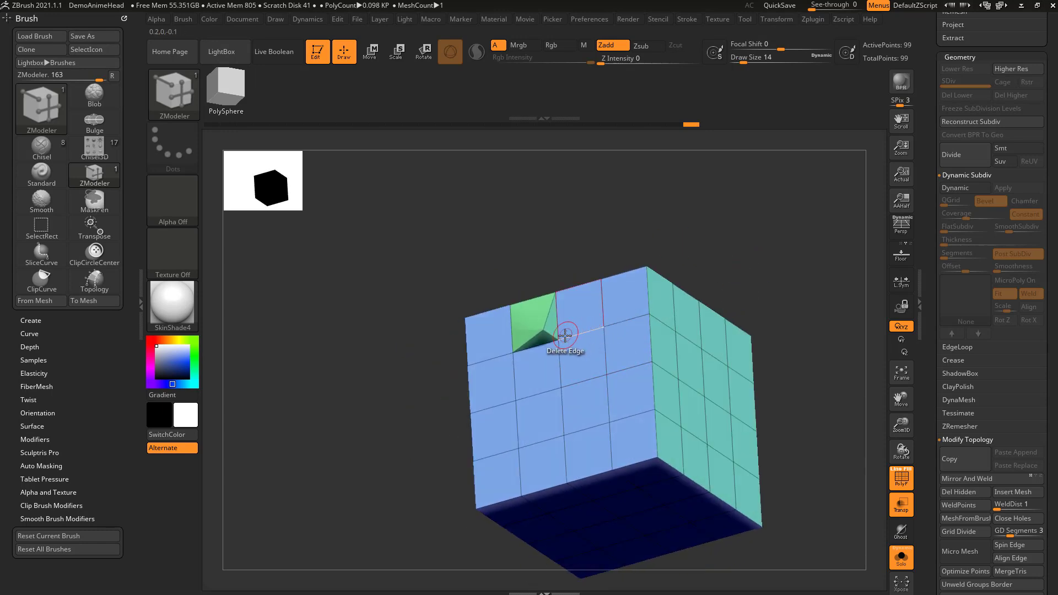
drag(558, 336, 589, 331)
right_drag(661, 307, 764, 278)
drag(559, 341, 576, 334)
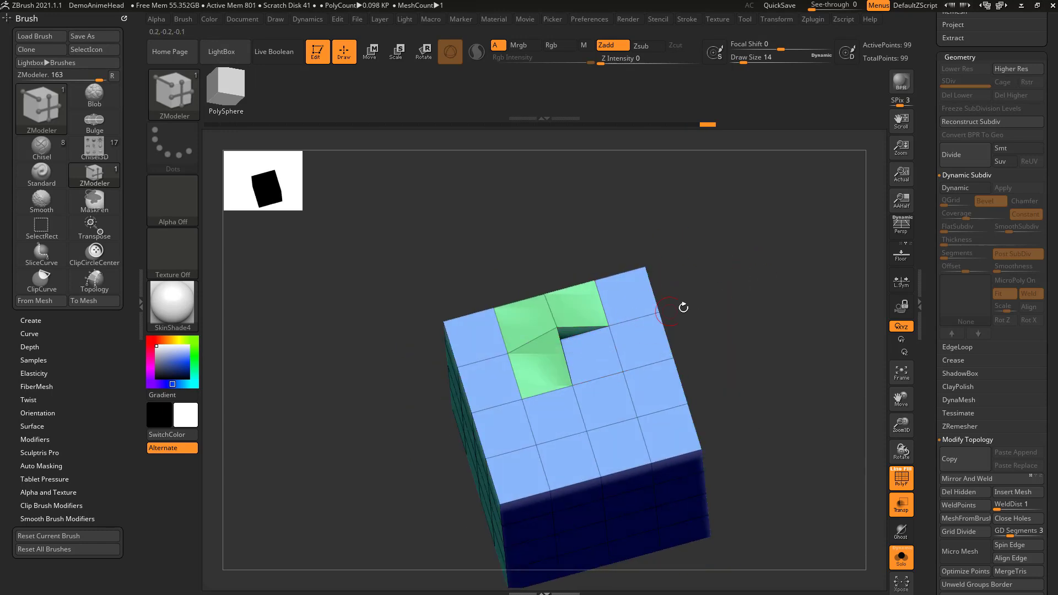
drag(683, 307, 655, 303)
drag(558, 339, 574, 333)
mouse_move(784, 295)
right_down()
mouse_move(800, 304)
mouse_move(792, 283)
right_up()
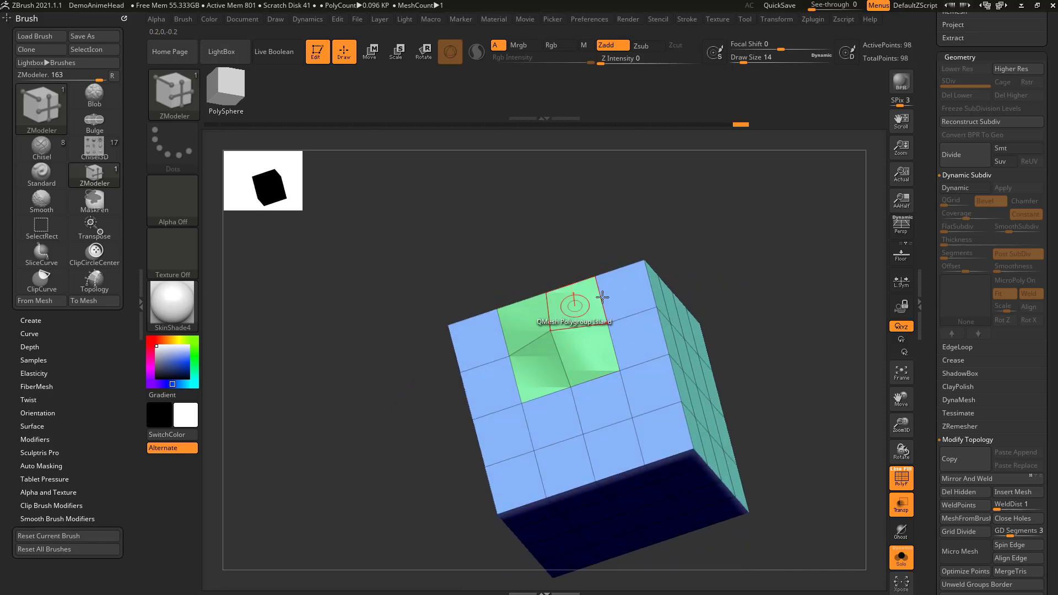
- Make one more adjustment to the green polygons and undo all QMesh point edits on the blue face
mouse_move(741, 293)
mouse_down()
mouse_move(762, 307)
mouse_move(708, 295)
mouse_up()
shift+drag(567, 342, 548, 355)
right_drag(549, 355, 746, 323)
key(ctrl+z)
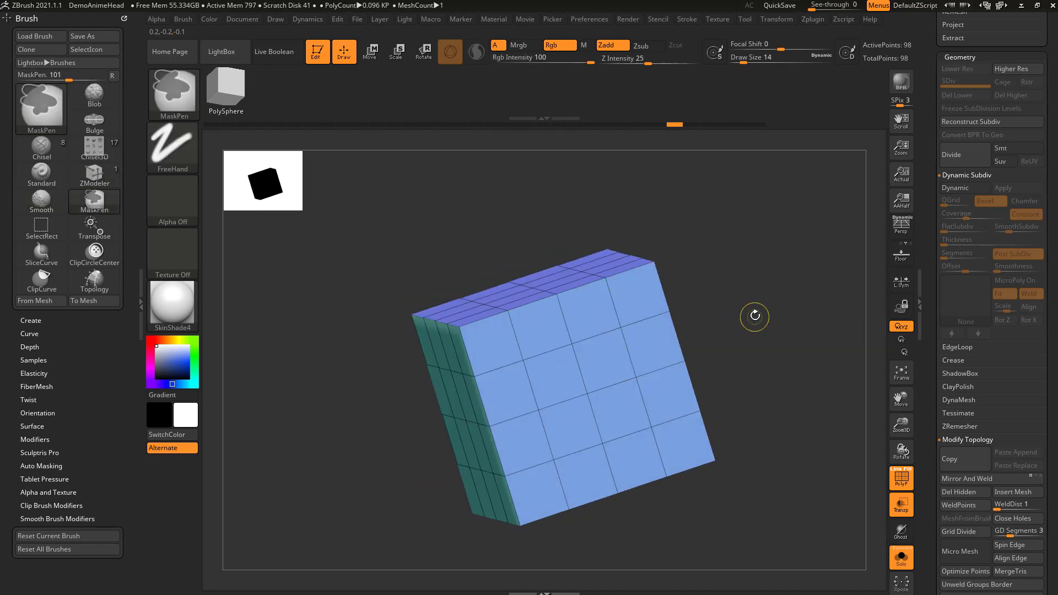
- Set the ZModeler point action to Slide and slide inner points across the blue face
key(space)
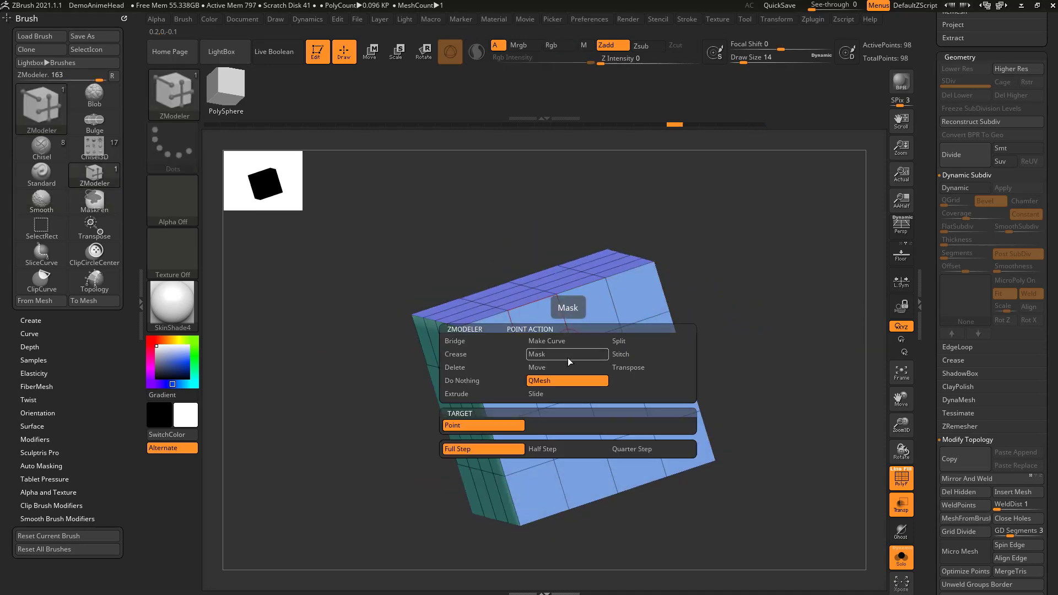
click(558, 395)
drag(592, 349, 556, 345)
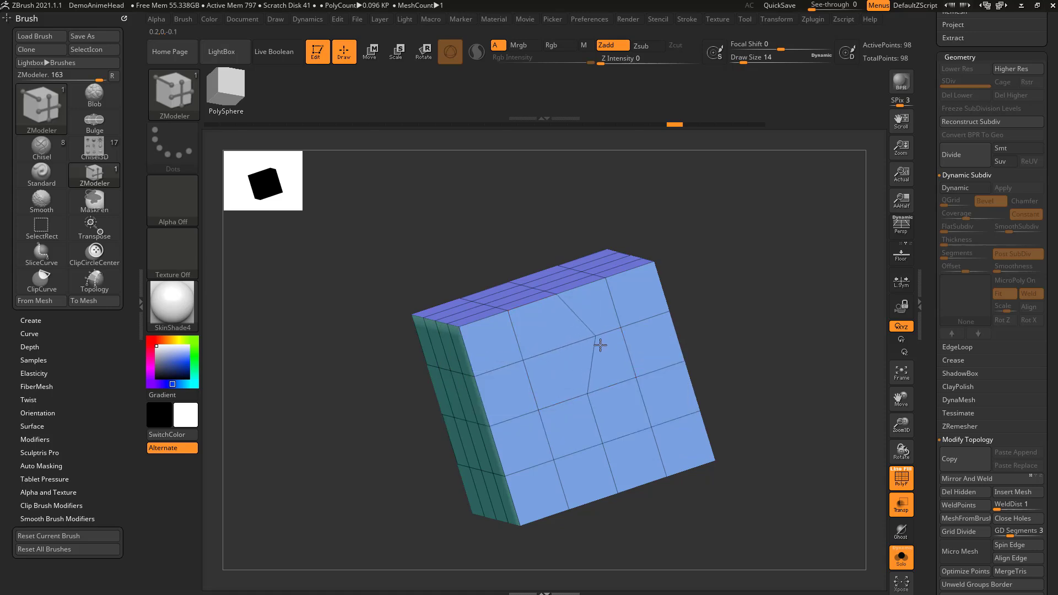
mouse_move(595, 337)
mouse_down()
mouse_move(574, 307)
mouse_move(640, 355)
mouse_move(626, 343)
mouse_up()
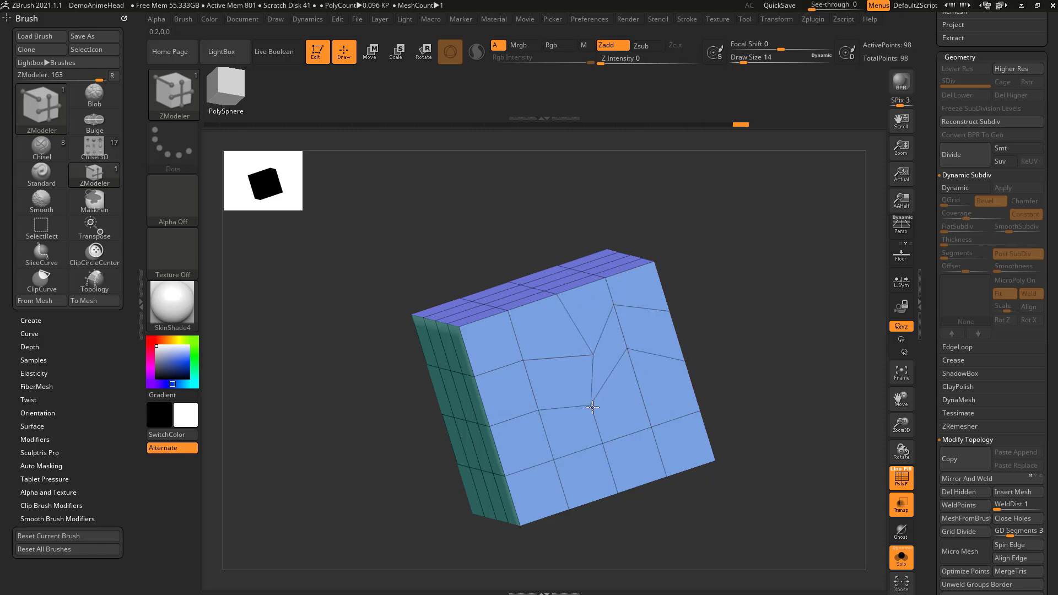
- Slide further points on the blue face and undo all the point slides
click(540, 416)
drag(697, 353, 726, 323)
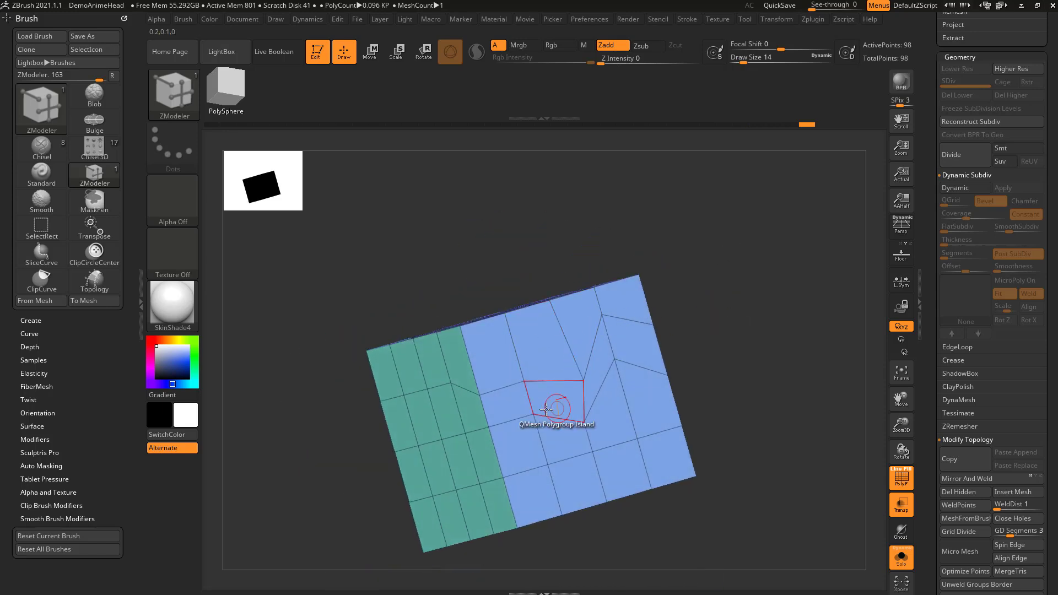
drag(583, 379, 571, 376)
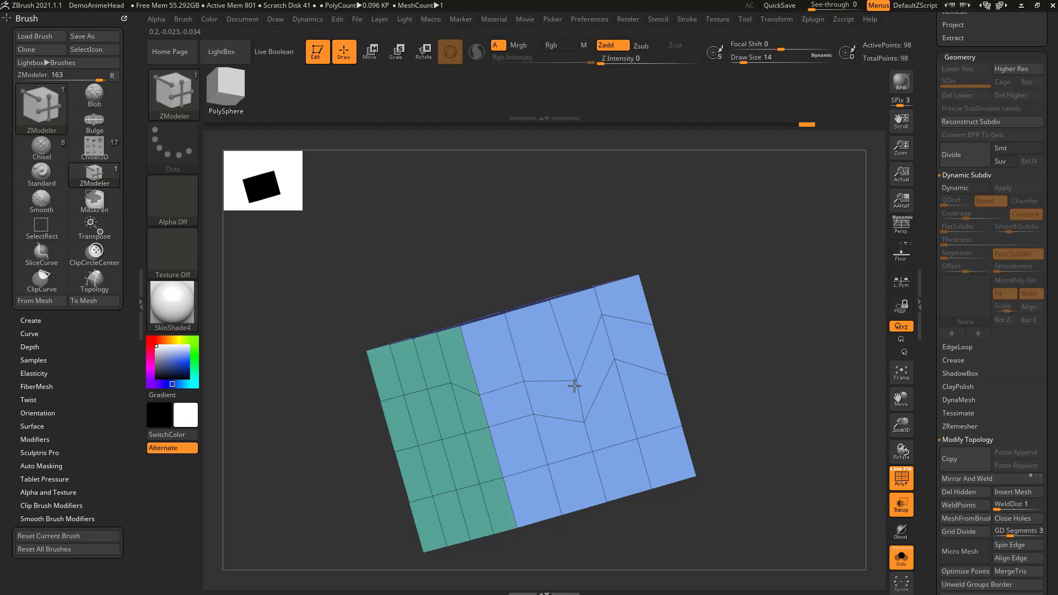
key(ctrl+z)
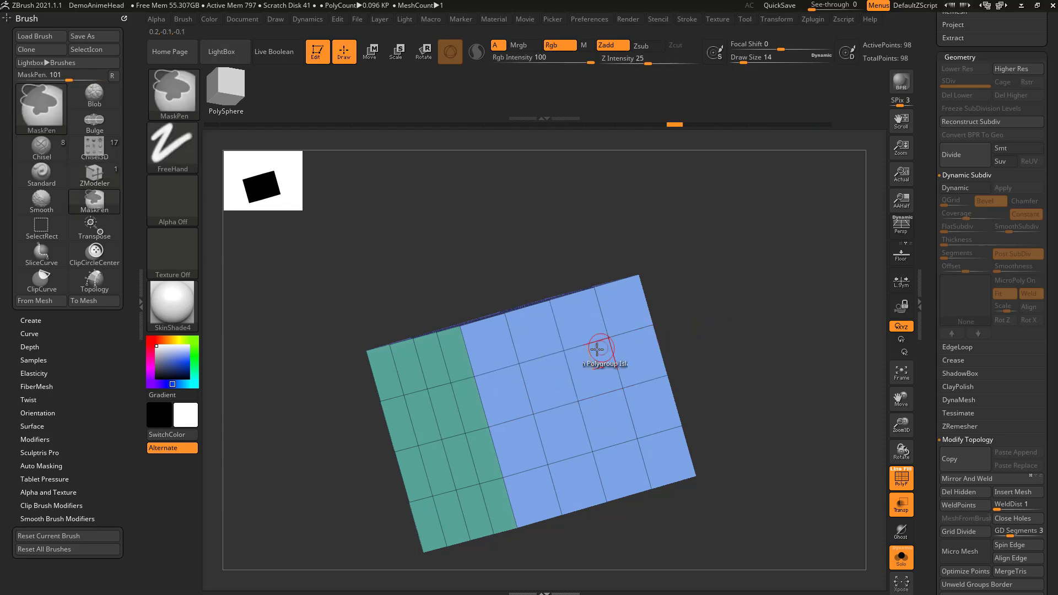
- Set the ZModeler point action to Split and split an inner point of the blue face into an octagonal polygroup
key(space)
click(636, 347)
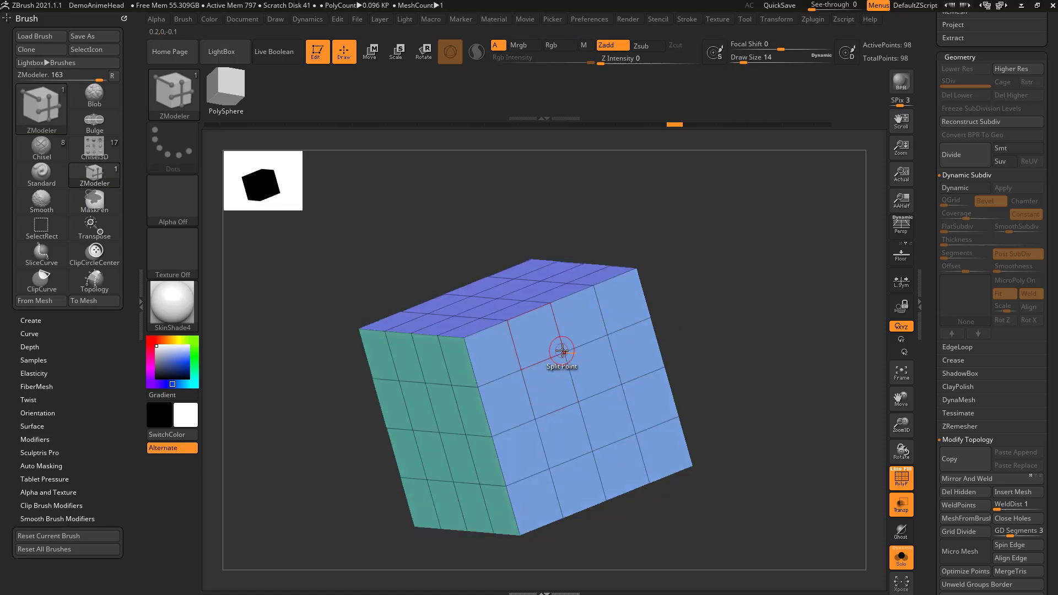
click(574, 367)
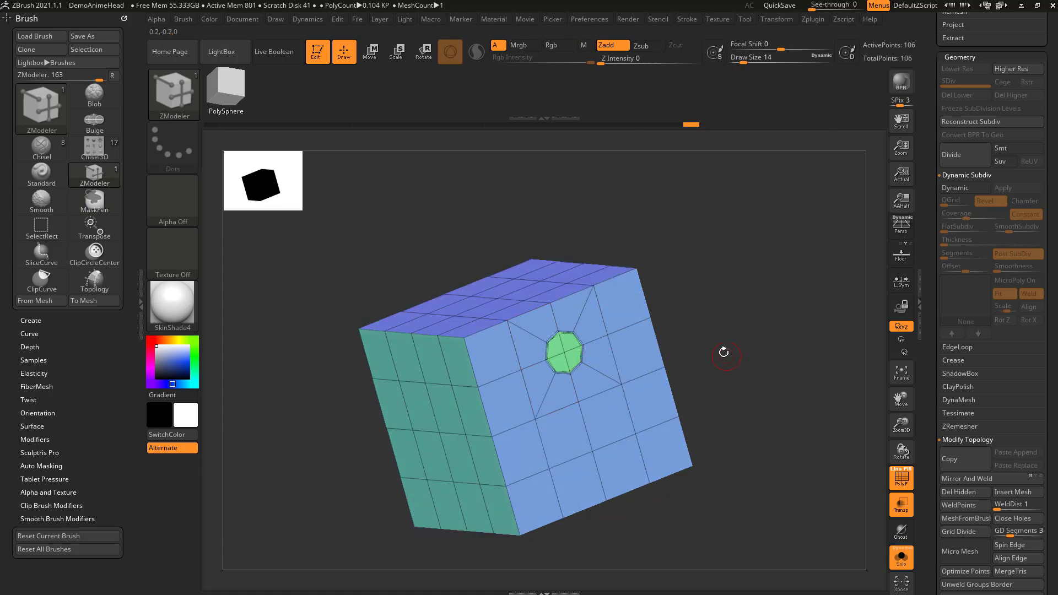
- Push the green octagon through the cube with QMesh Polygroup Island to cut a hole
drag(724, 351, 641, 345)
key(space)
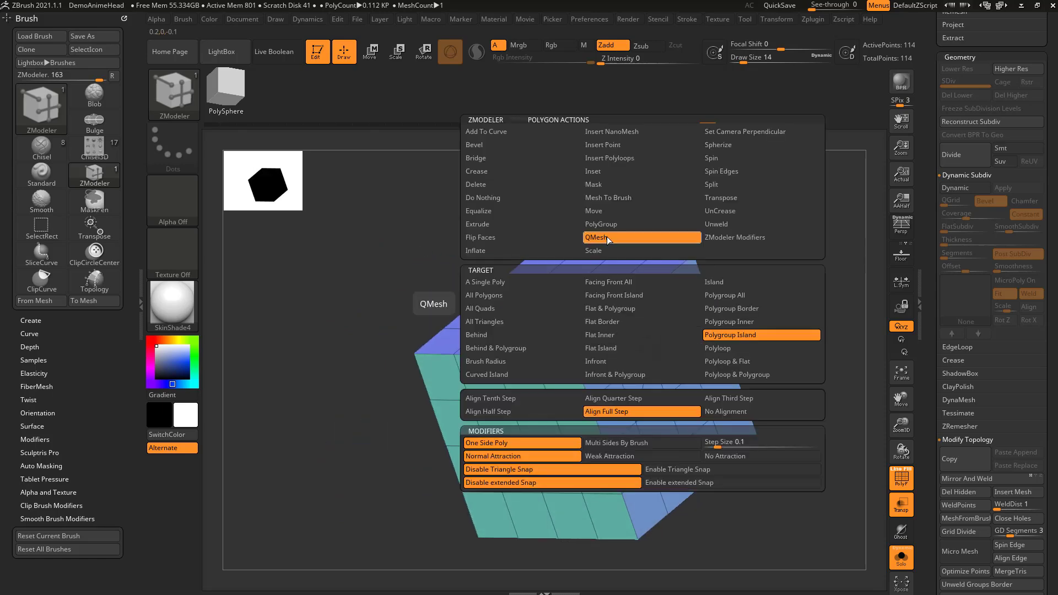
click(709, 337)
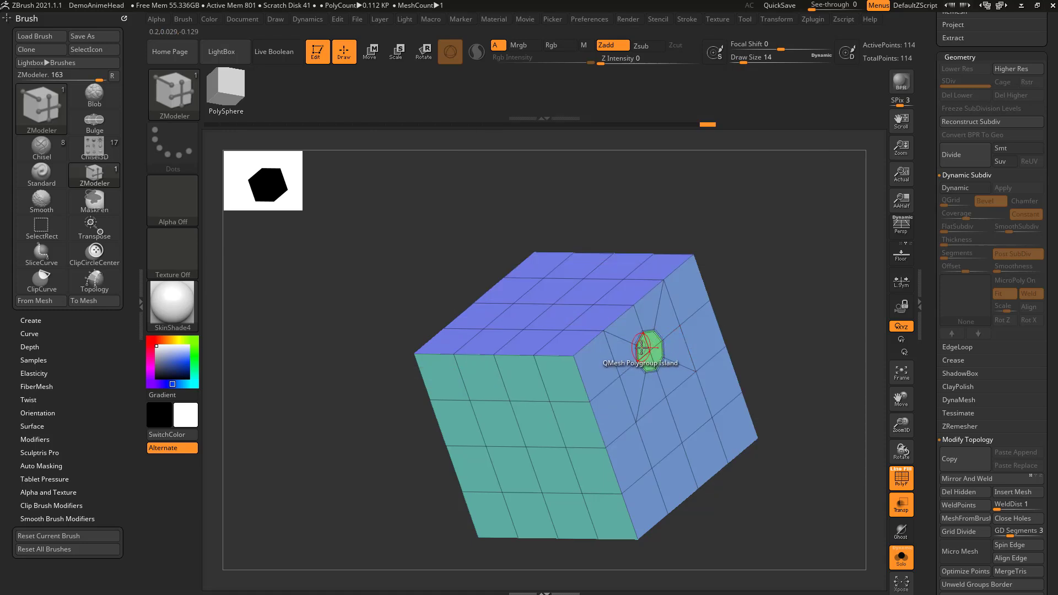
drag(753, 255, 779, 272)
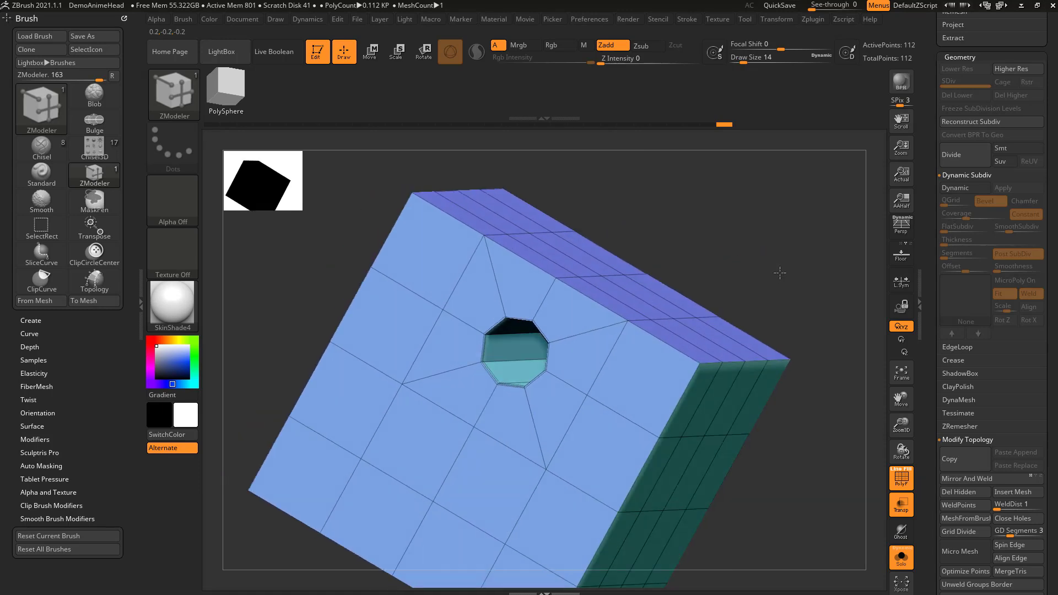
- Set the edge action to Bevel with EdgeLoop Complete as its target and bevel the hole's rims
key(space)
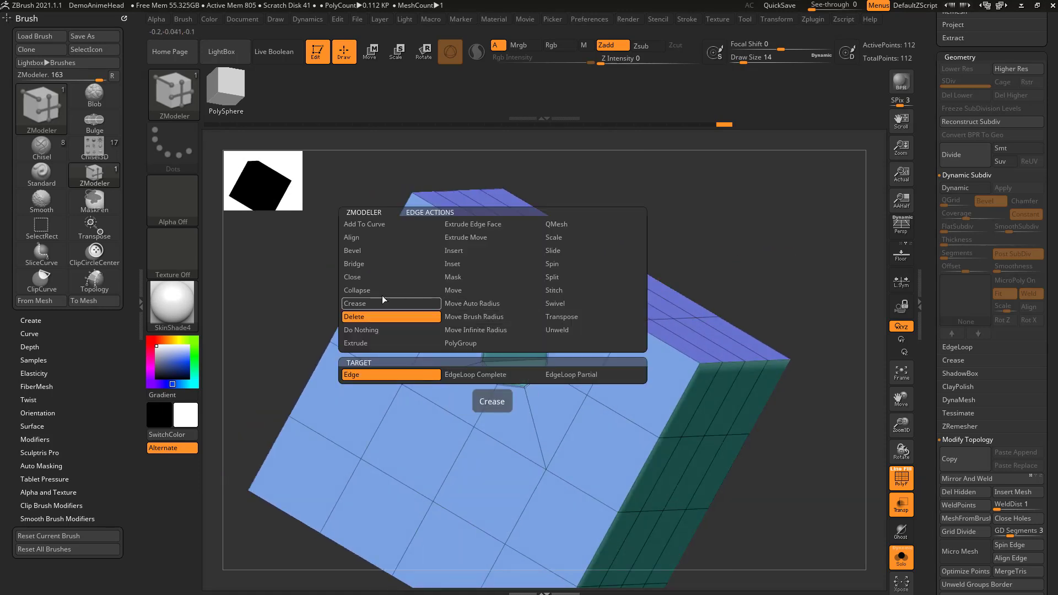
click(376, 262)
click(372, 250)
drag(496, 325, 533, 299)
drag(848, 269, 595, 294)
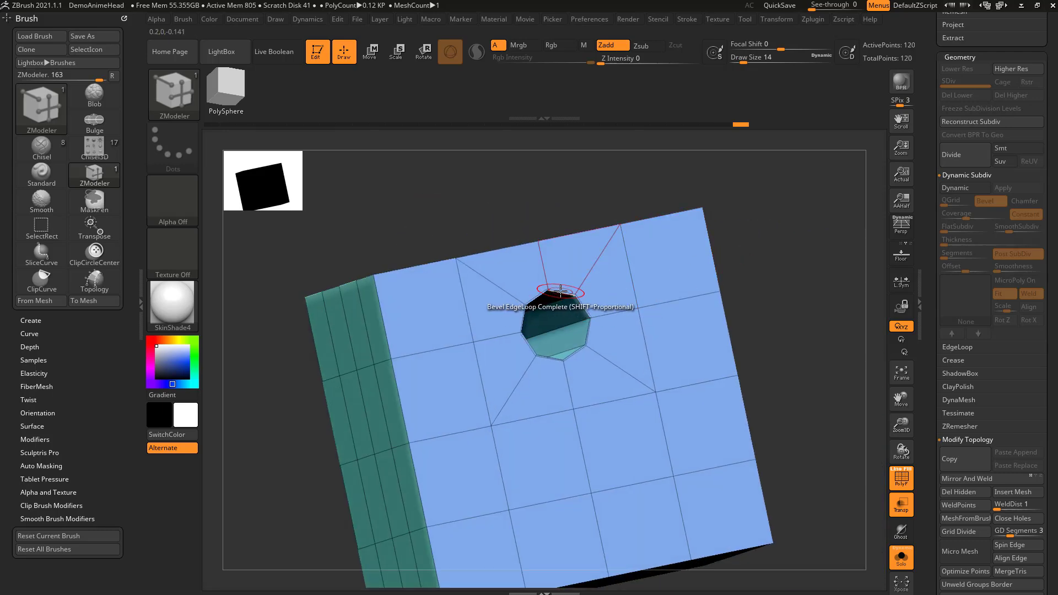
click(573, 299)
right_drag(796, 303, 524, 295)
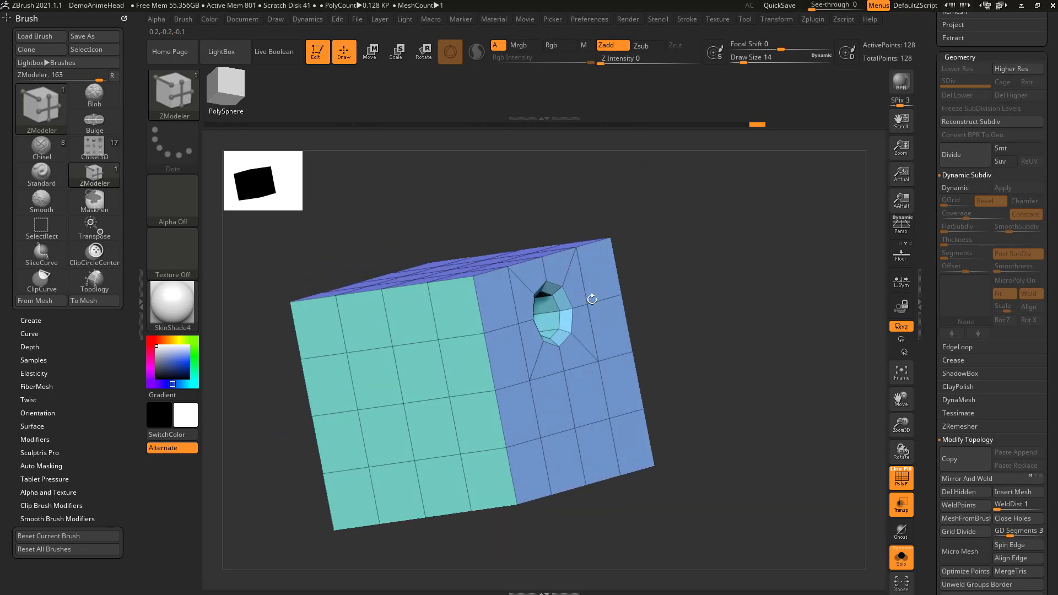
- Try splitting points on the teal face into large octagons and undo the splits
key(space)
click(438, 337)
key(ctrl+z)
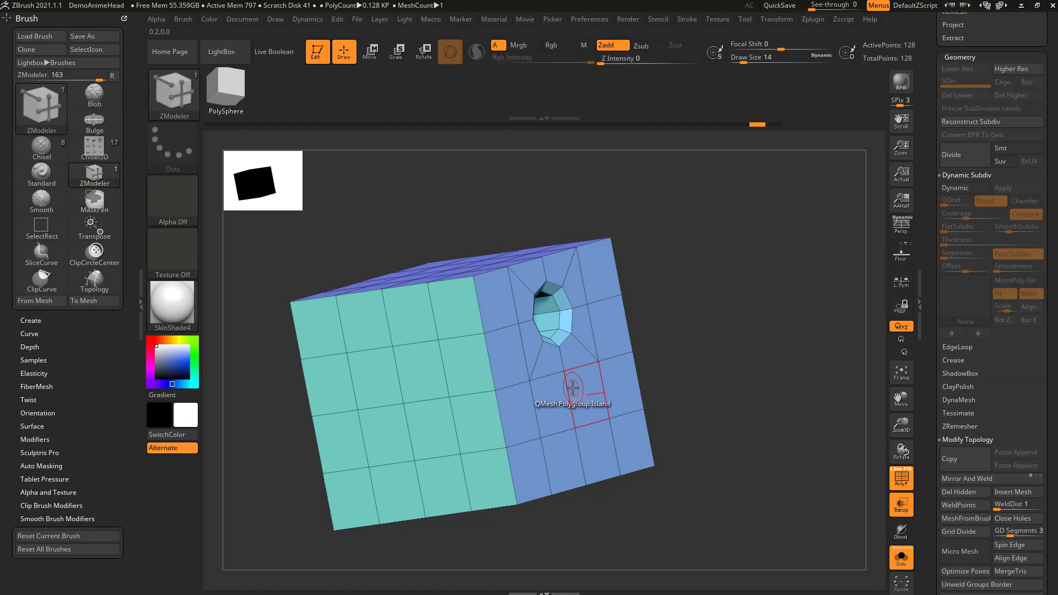
right_drag(562, 361, 721, 313)
click(497, 333)
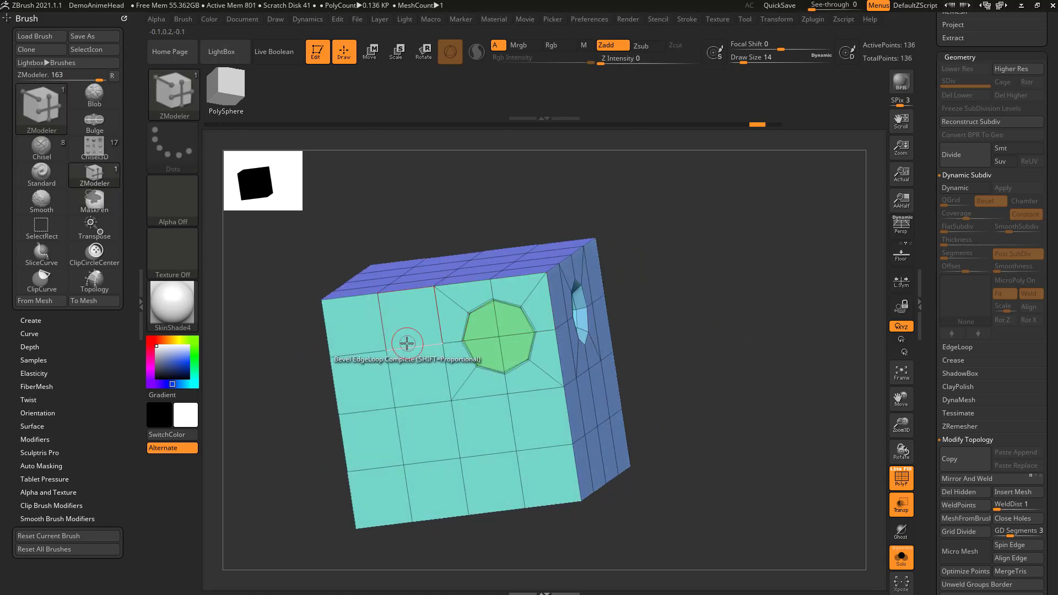
click(385, 345)
key(ctrl+z)
key(ctrl+z)
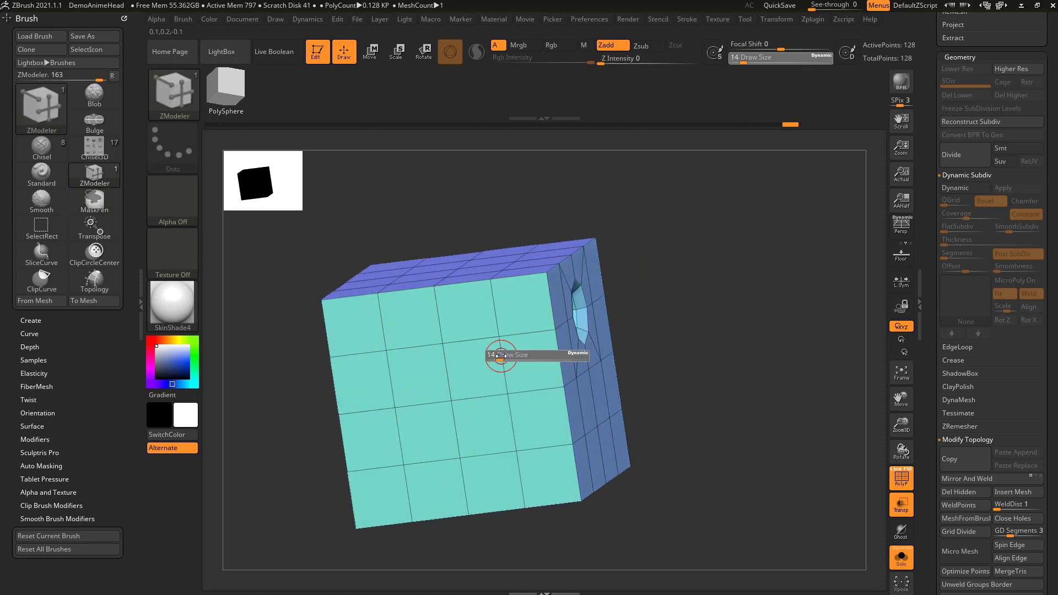
- Split the four points around the teal face's center into small octagons with Draw Size 13
click(386, 348)
click(402, 465)
click(515, 450)
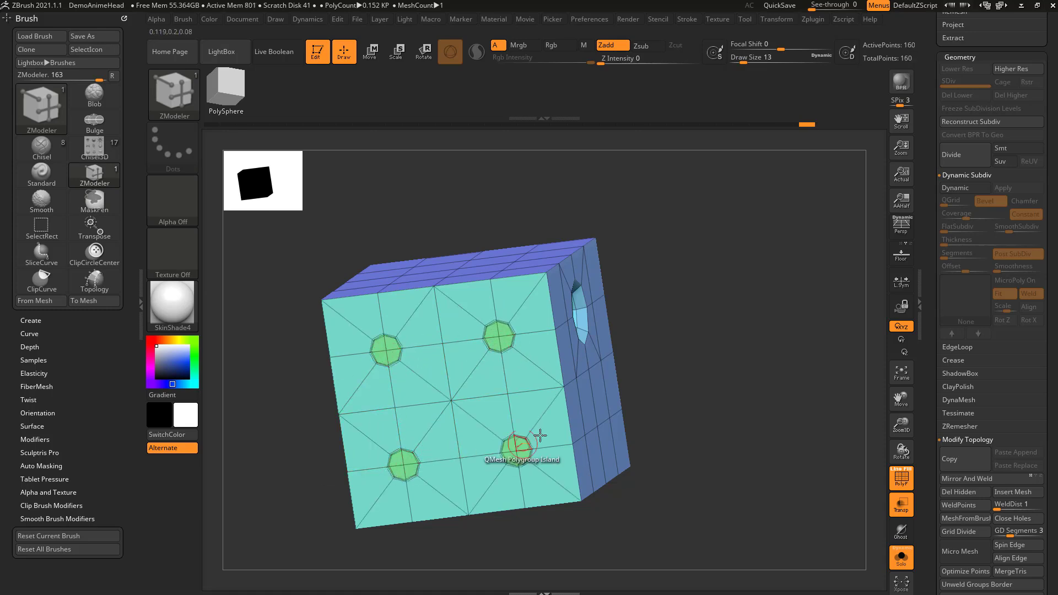
- Change the QMesh target to Polygroup All and push all four green octagons into the cube together
drag(650, 399, 686, 364)
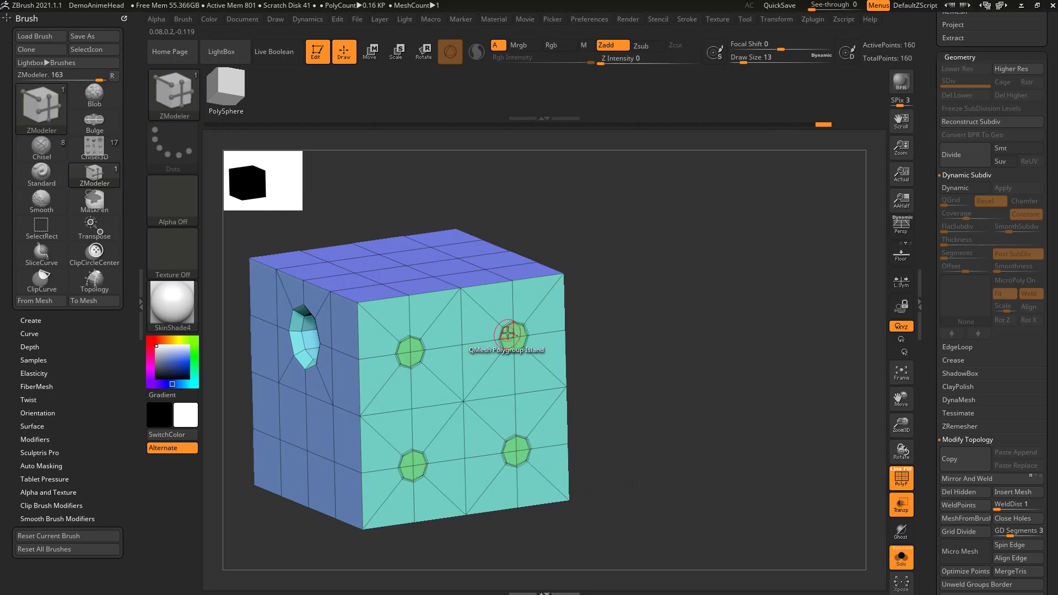
key(space)
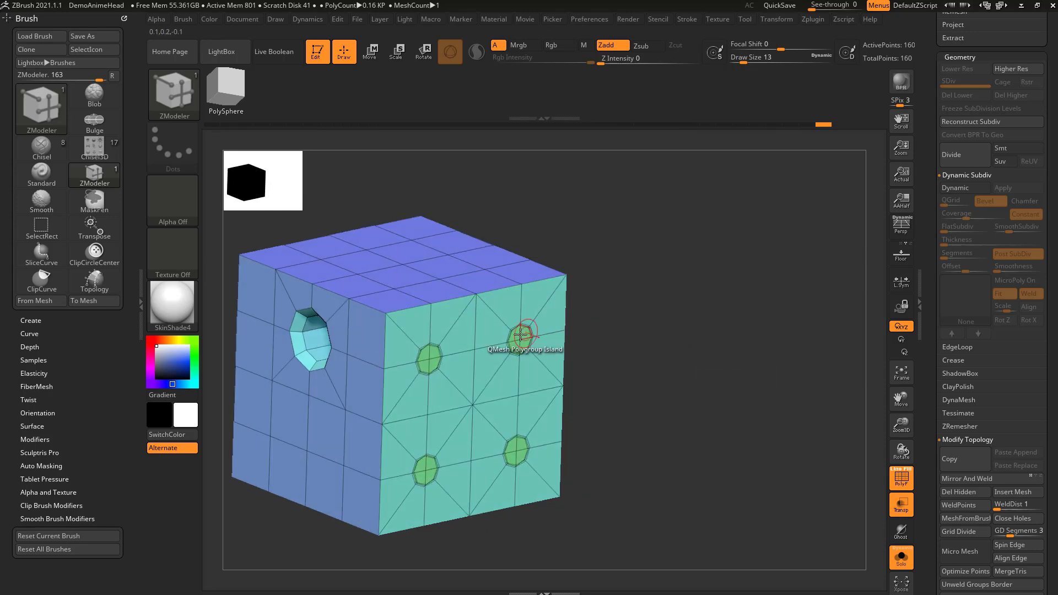
key(space)
click(604, 309)
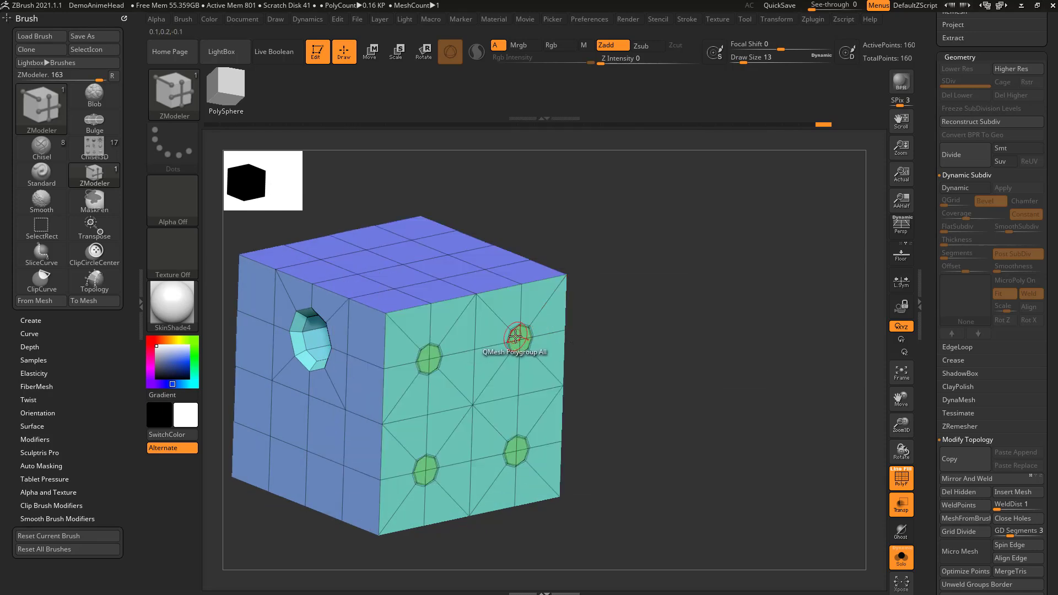
drag(521, 337, 493, 328)
mouse_move(739, 309)
mouse_down()
mouse_move(743, 320)
mouse_move(737, 279)
mouse_move(727, 312)
mouse_move(784, 314)
mouse_move(744, 305)
mouse_up()
- Set the ZModeler point action to Stitch and stitch an inner point of the blue face onto the cube's corner edge
key(space)
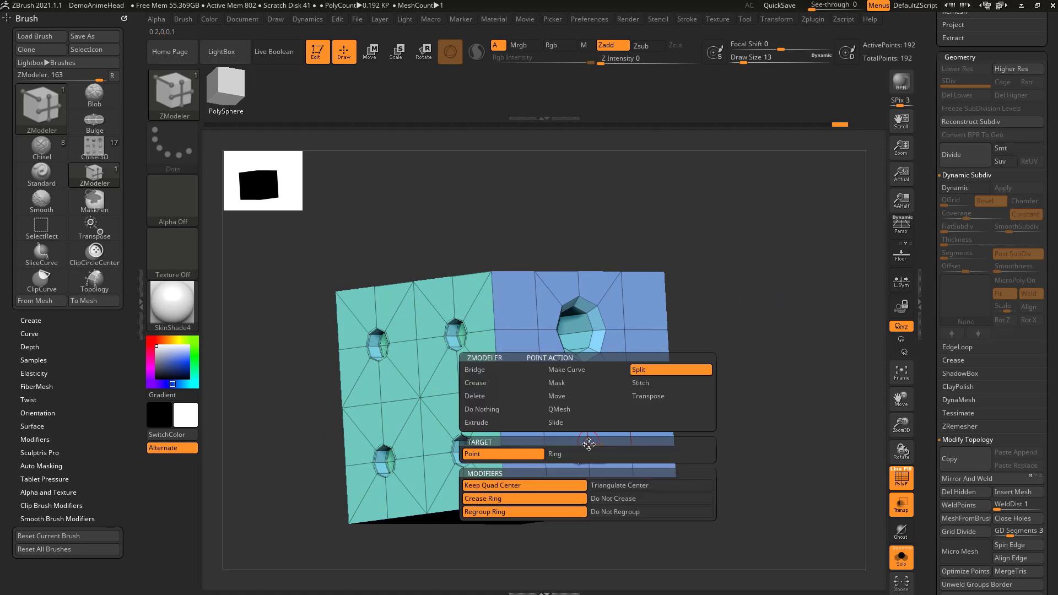
click(648, 384)
drag(773, 325, 683, 361)
drag(758, 364, 722, 374)
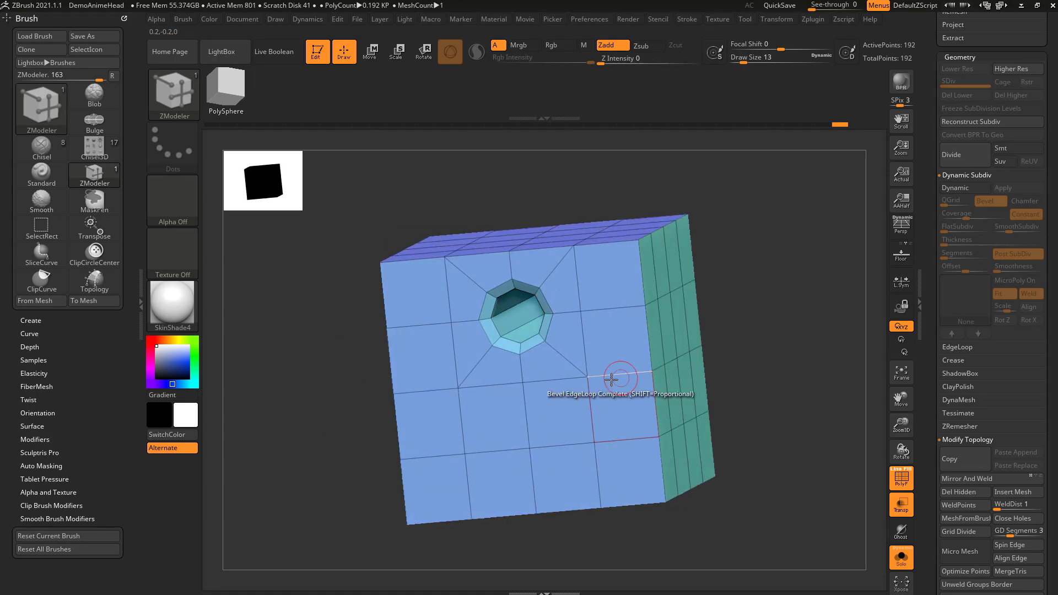
drag(613, 397, 659, 435)
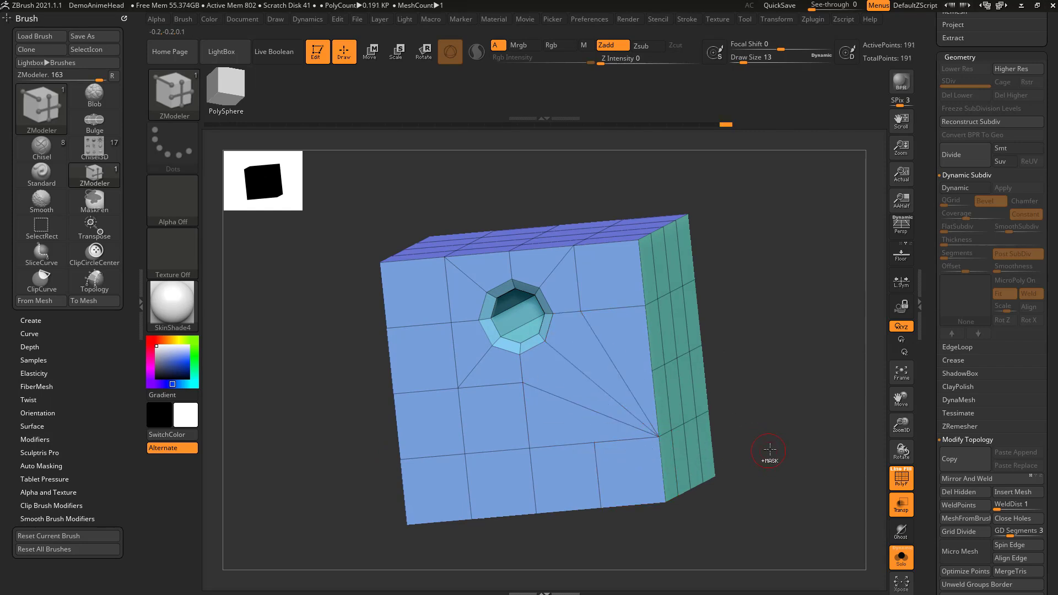
- Try an edge loop bevel and another point stitch near the cube's corner edge, undoing each change
drag(769, 450, 612, 366)
click(623, 402)
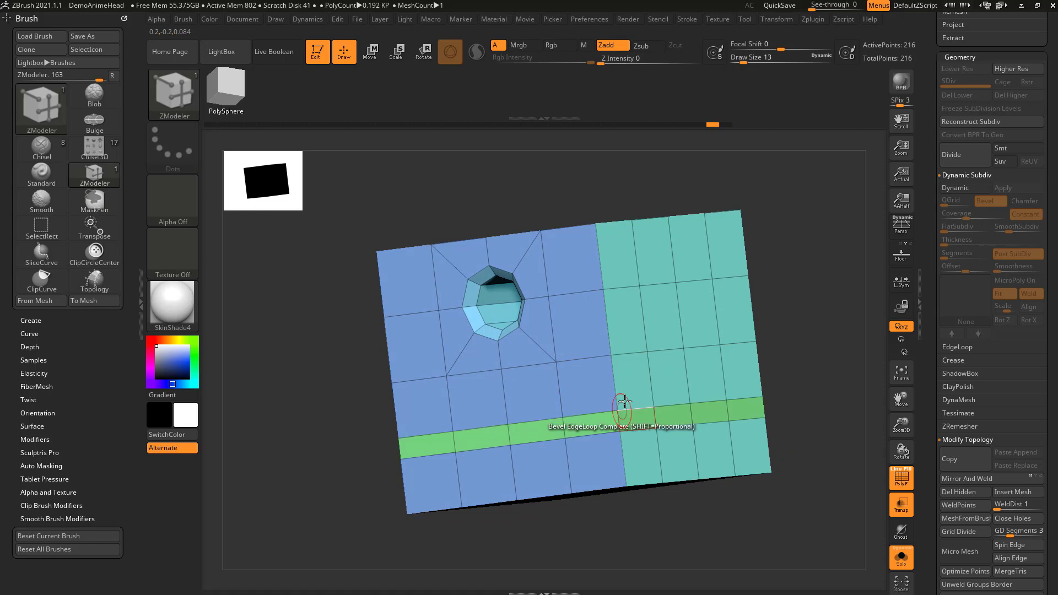
alt+drag(804, 364, 697, 370)
key(ctrl+z)
drag(534, 350, 585, 337)
key(ctrl+z)
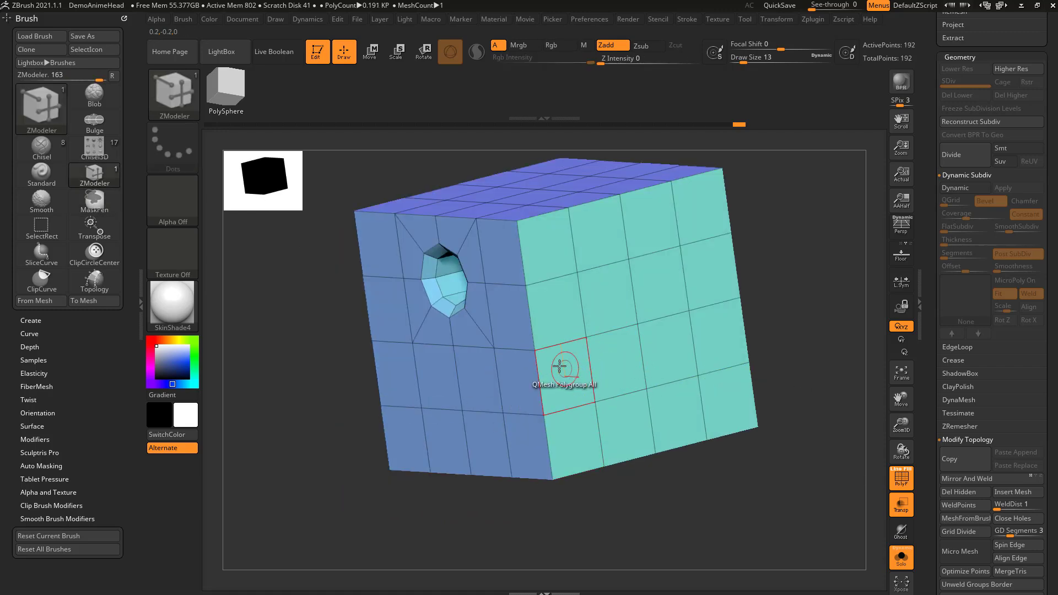
- Try stitching several pairs of neighbouring grid points together on the teal face
click(585, 338)
click(594, 402)
click(638, 324)
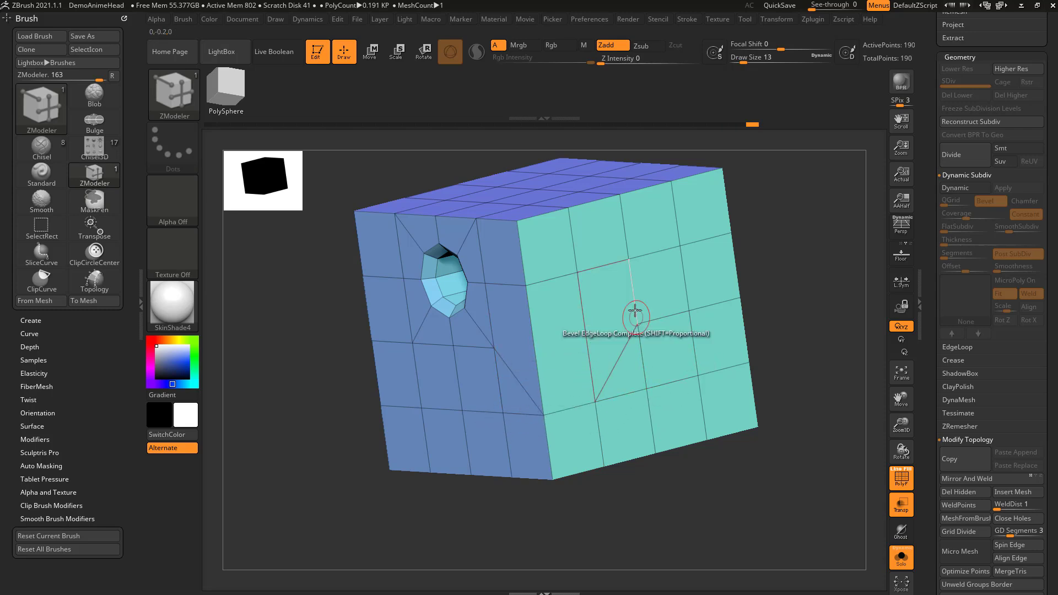
click(627, 259)
drag(746, 237, 682, 304)
click(613, 362)
click(601, 299)
drag(763, 281, 674, 323)
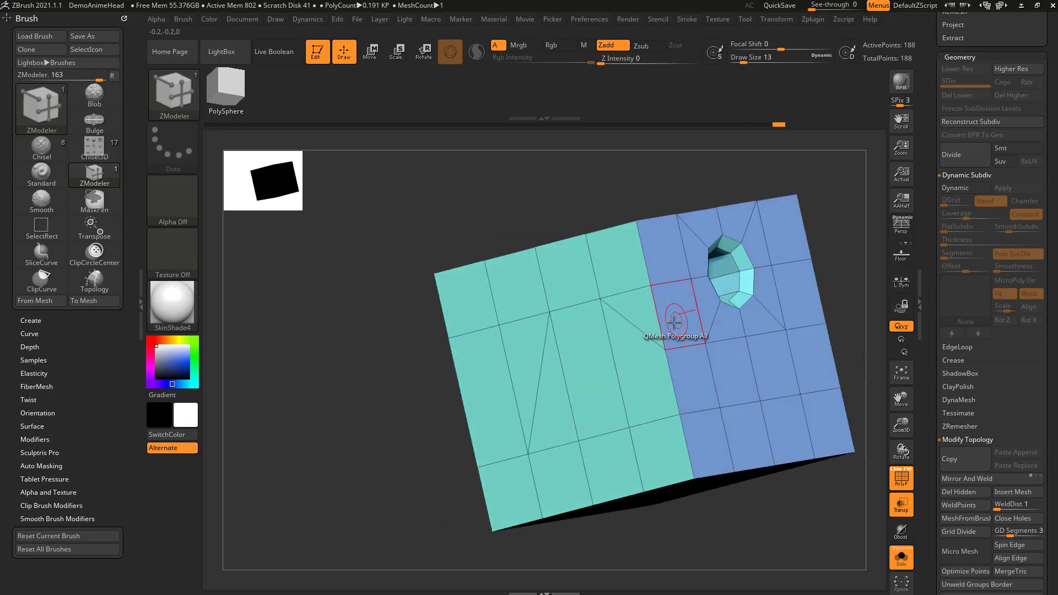
- Try stitching two points along the corner edge between the teal and blue faces, and undo all the trial stitches
click(664, 347)
click(650, 285)
alt+drag(389, 434, 681, 330)
right_drag(681, 328, 706, 331)
key(ctrl)
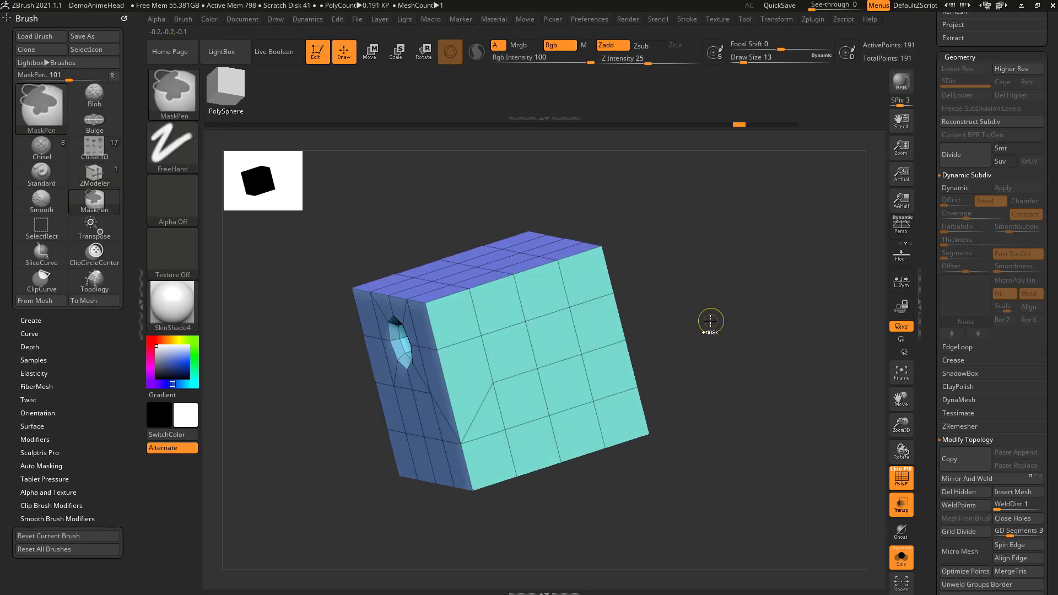
key(ctrl+z)
- Mark two adjacent polygons on the teal face and remove them using the Delete polygon action with target A Single Poly
alt+drag(708, 314, 689, 353)
alt+drag(519, 414, 560, 406)
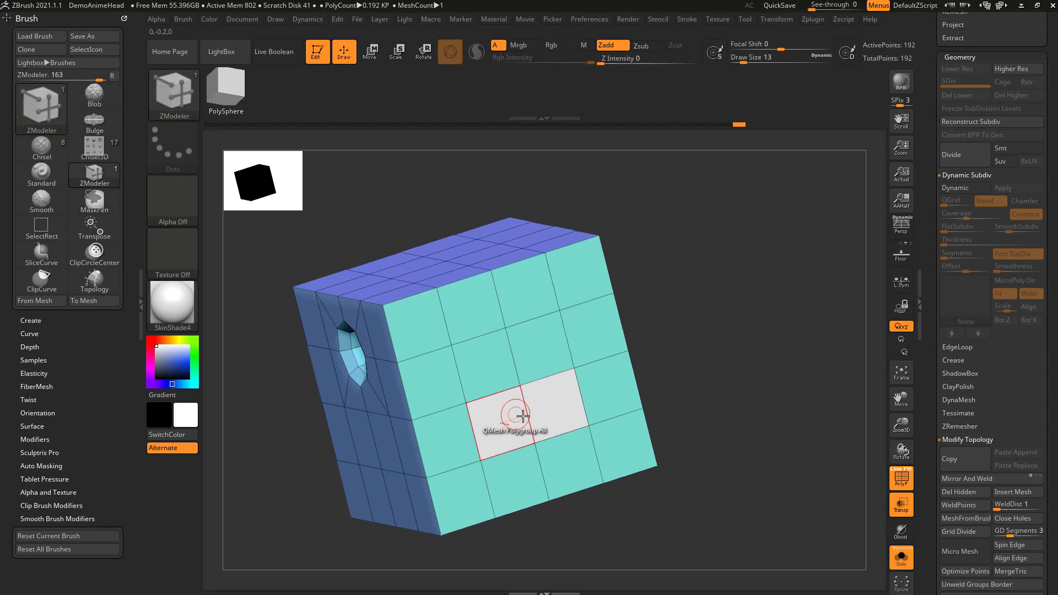
key(space)
click(406, 186)
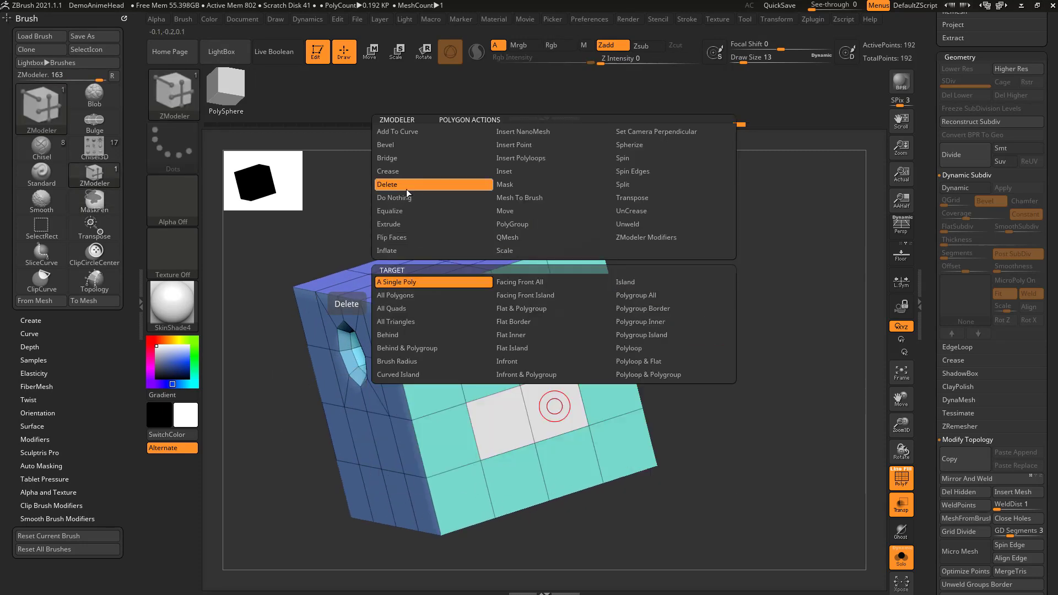
click(554, 401)
mouse_move(664, 349)
mouse_down()
mouse_move(697, 323)
mouse_move(668, 359)
mouse_up()
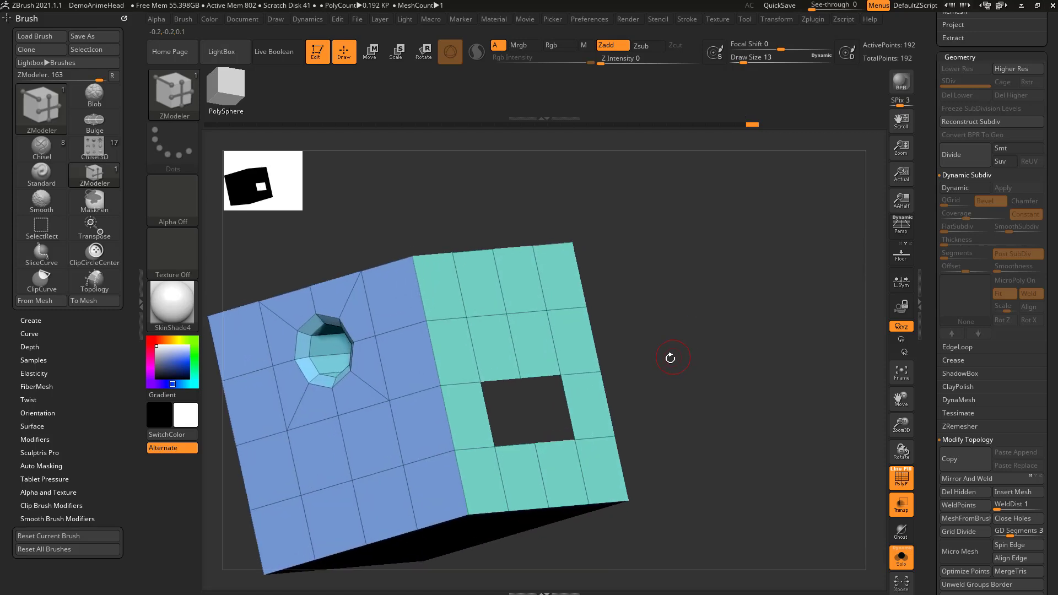
- Close the teal face's hole by stitching its three lower and upper point pairs together
key(space)
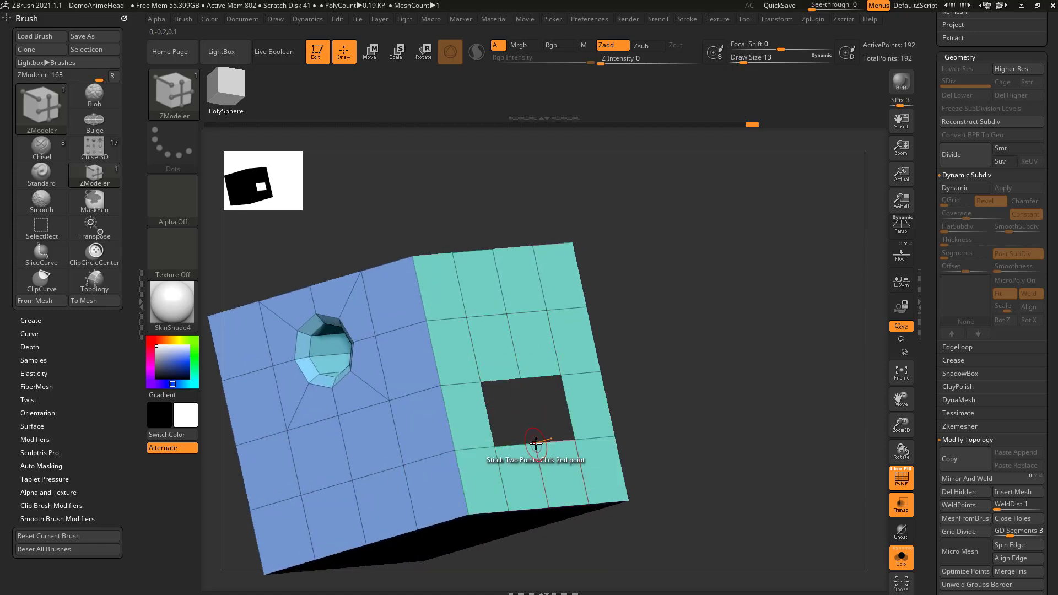
click(536, 442)
drag(688, 386, 674, 396)
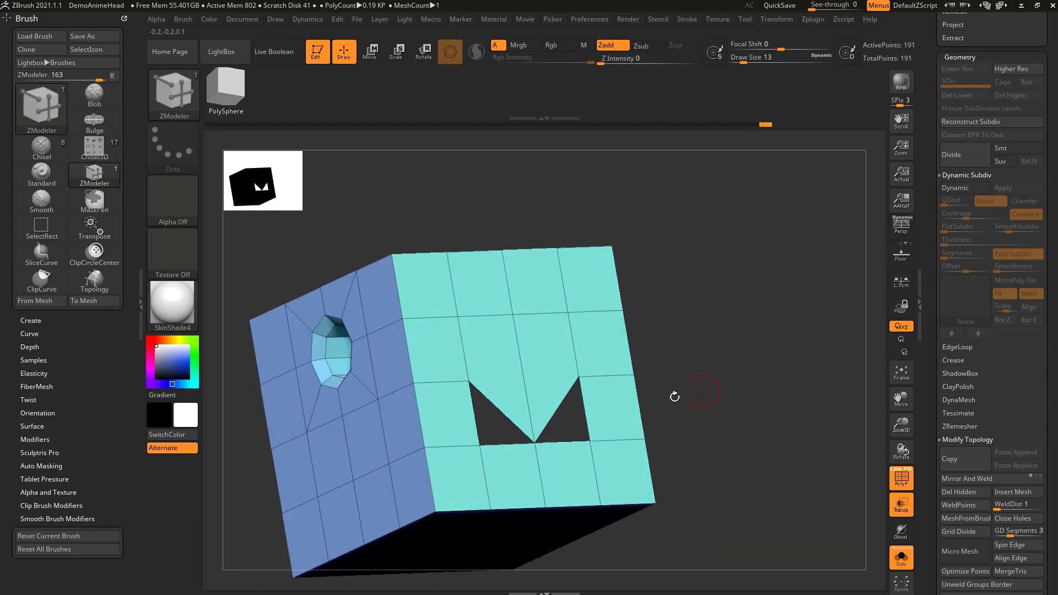
click(590, 441)
click(579, 377)
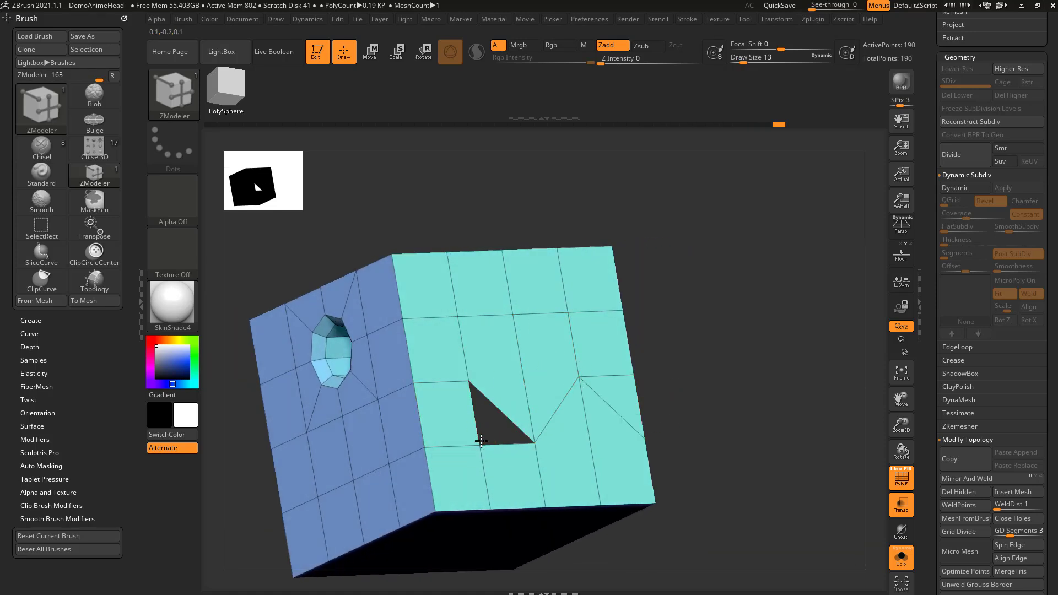
drag(481, 441, 472, 373)
- Set the point action to Slide and slide the low middle point of the closed hole slightly upward
drag(684, 357, 699, 361)
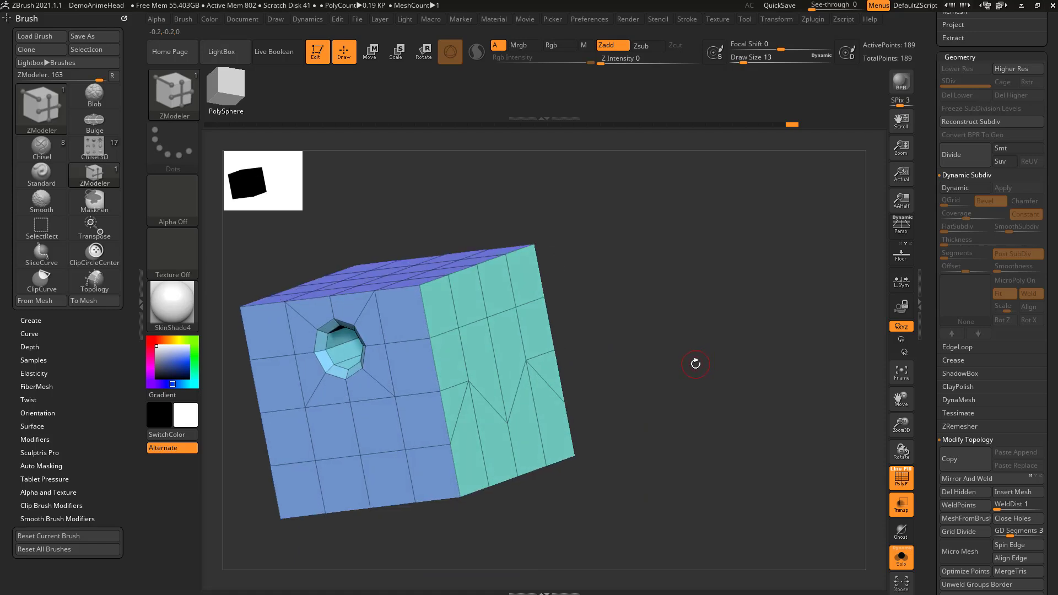
key(space)
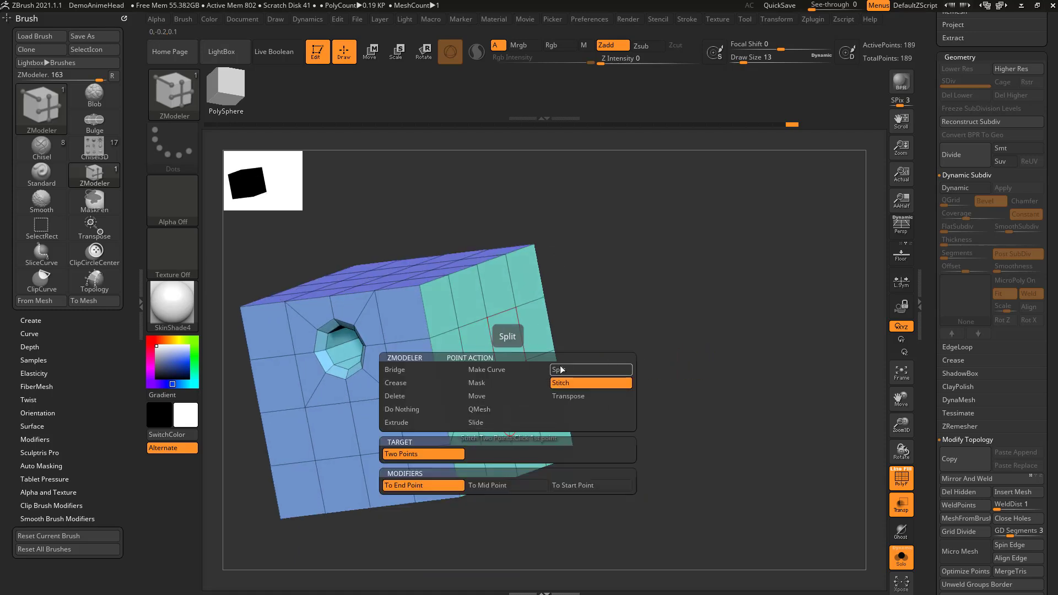
click(494, 422)
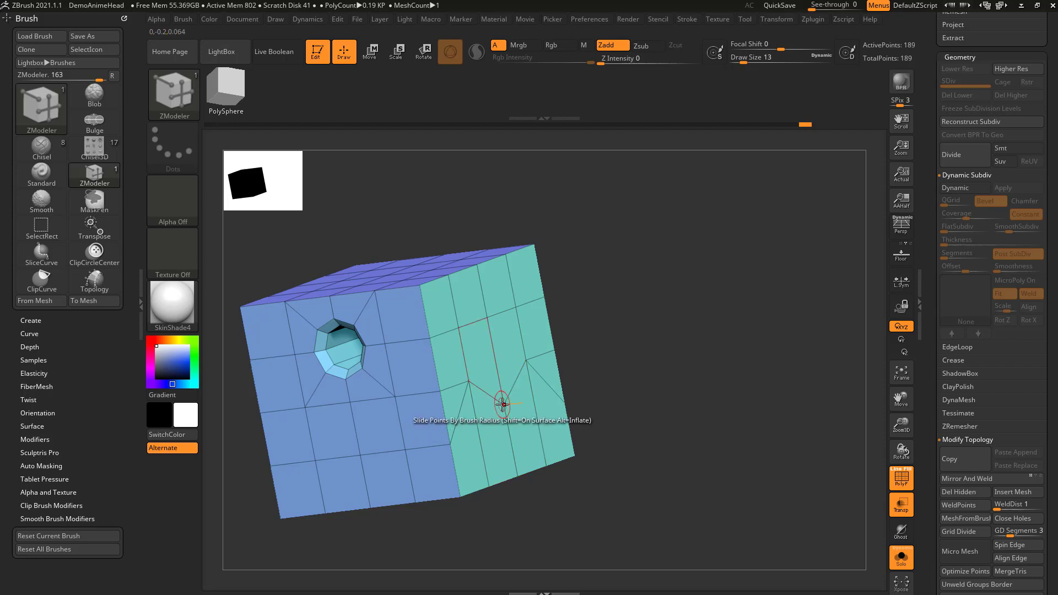
- Set the point action to Transpose, isolate the low middle point, and place the reoriented Move gizmo on it
key(space)
click(559, 397)
key(w)
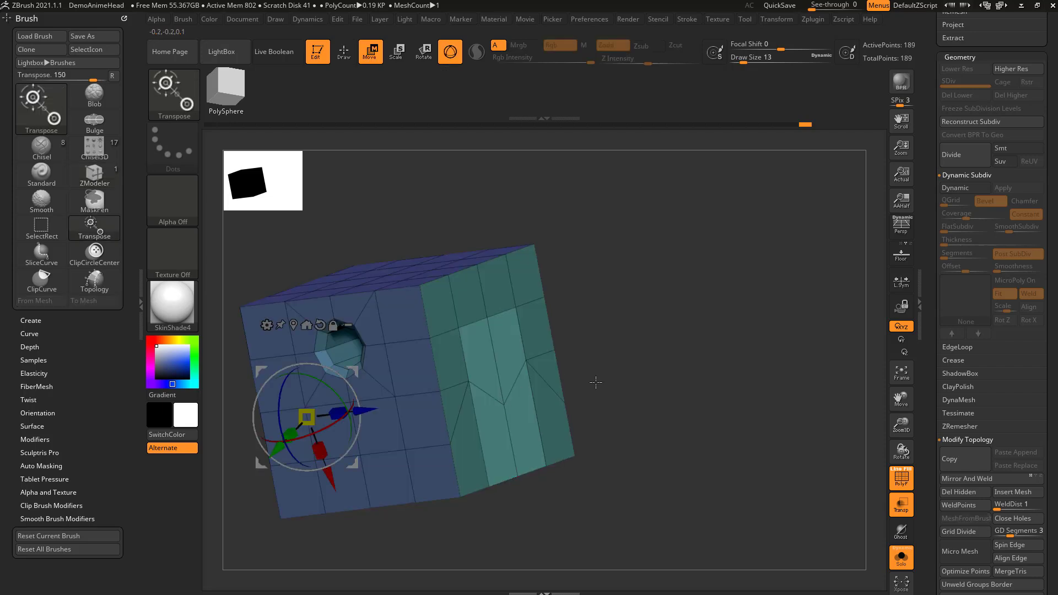
click(504, 403)
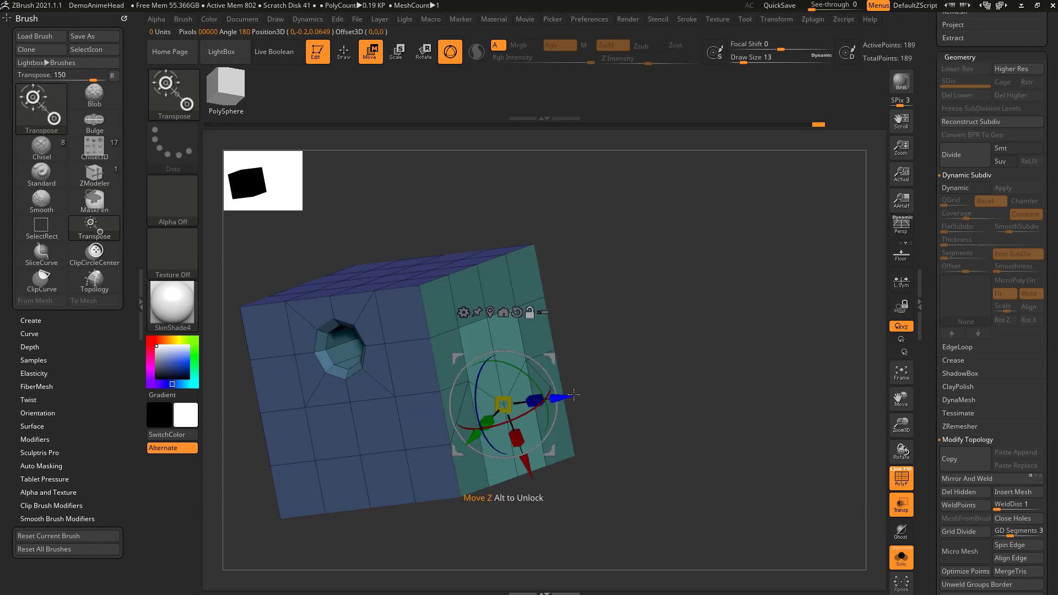
click(516, 312)
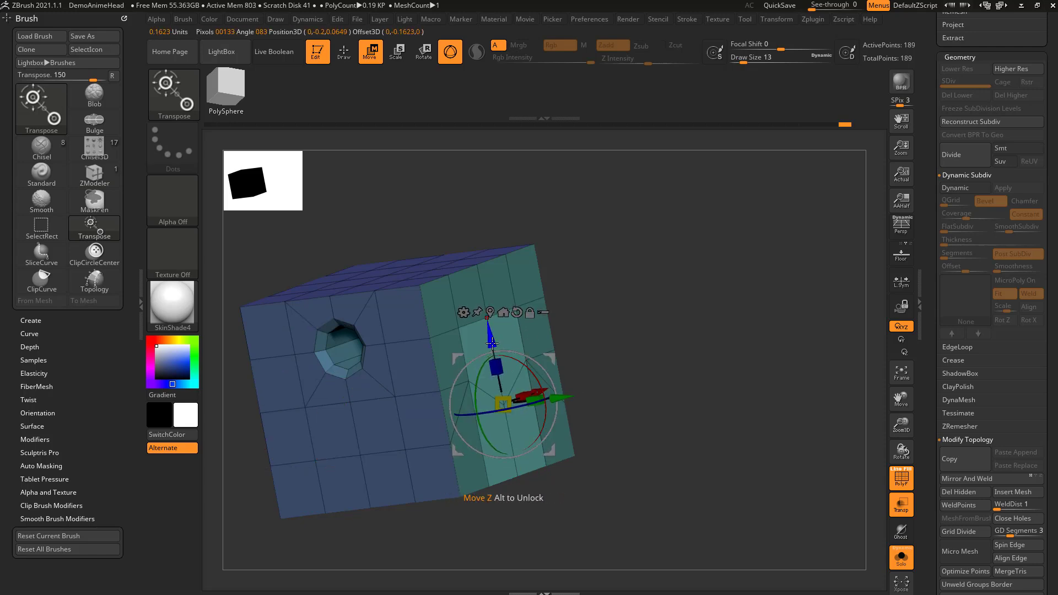
- Move the isolated teal face point upward along the gizmo's Z axis, clear the mask and return to Draw mode
drag(491, 344, 485, 306)
mouse_move(612, 324)
shift+mouse_down()
mouse_move(652, 331)
mouse_move(614, 342)
shift+mouse_up()
mouse_move(493, 304)
mouse_down()
mouse_move(495, 357)
mouse_move(492, 302)
mouse_up()
ctrl+drag(673, 307, 687, 347)
key(q)
alt+drag(689, 389, 671, 370)
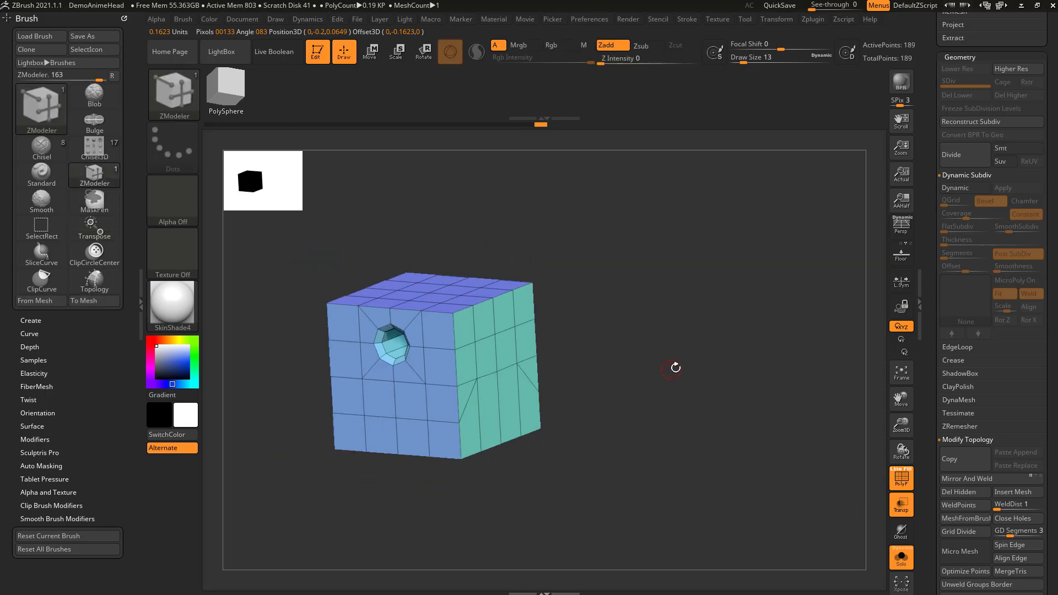
- Mark groups of polygons on the purple top face and delete them to open two facing holes
drag(711, 267, 613, 288)
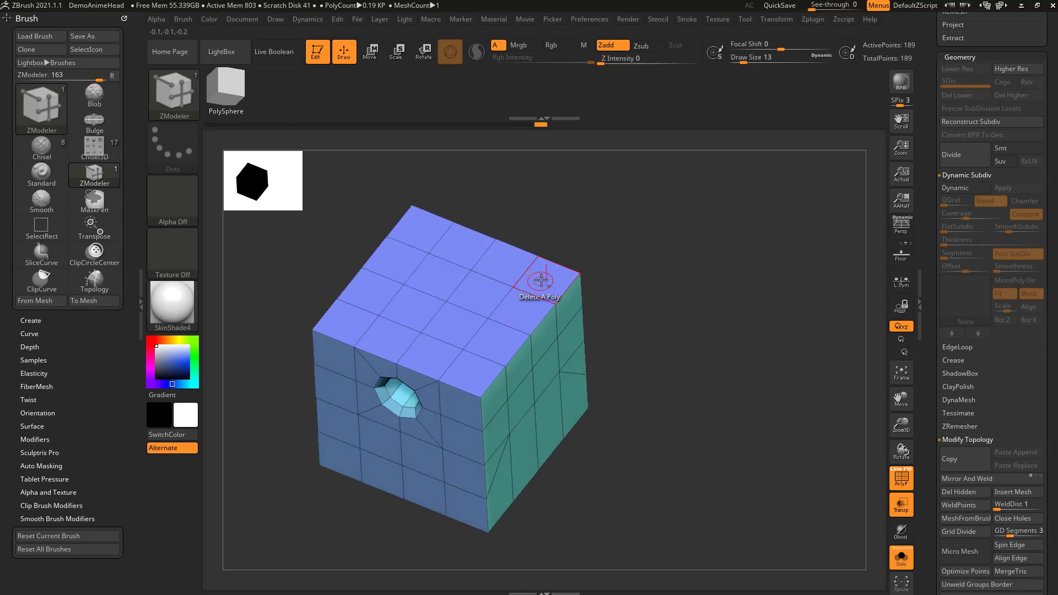
alt+drag(541, 280, 471, 368)
alt+click(489, 297)
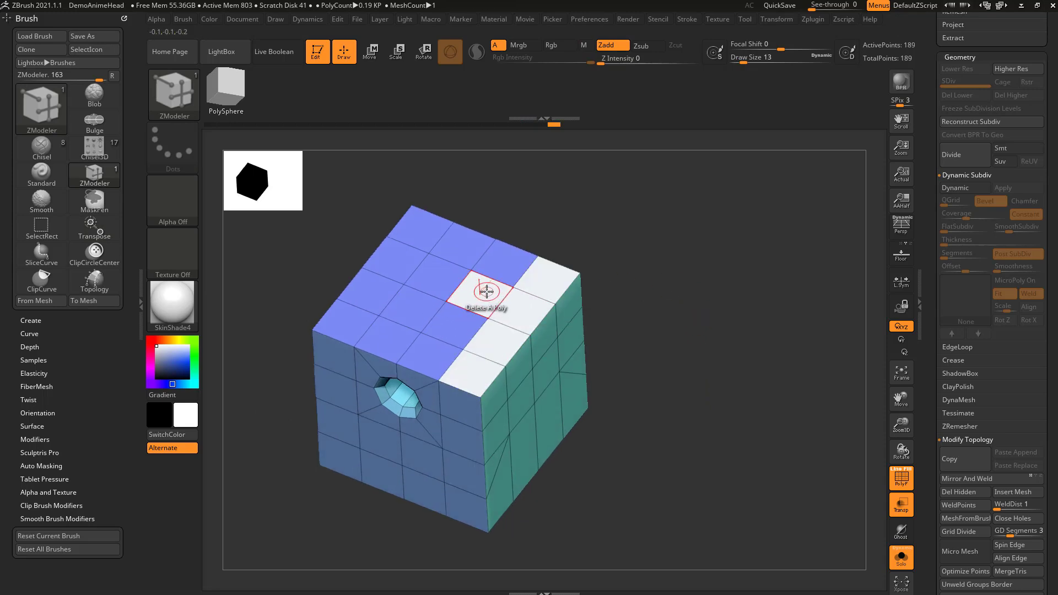
click(483, 292)
drag(649, 237, 666, 295)
click(440, 337)
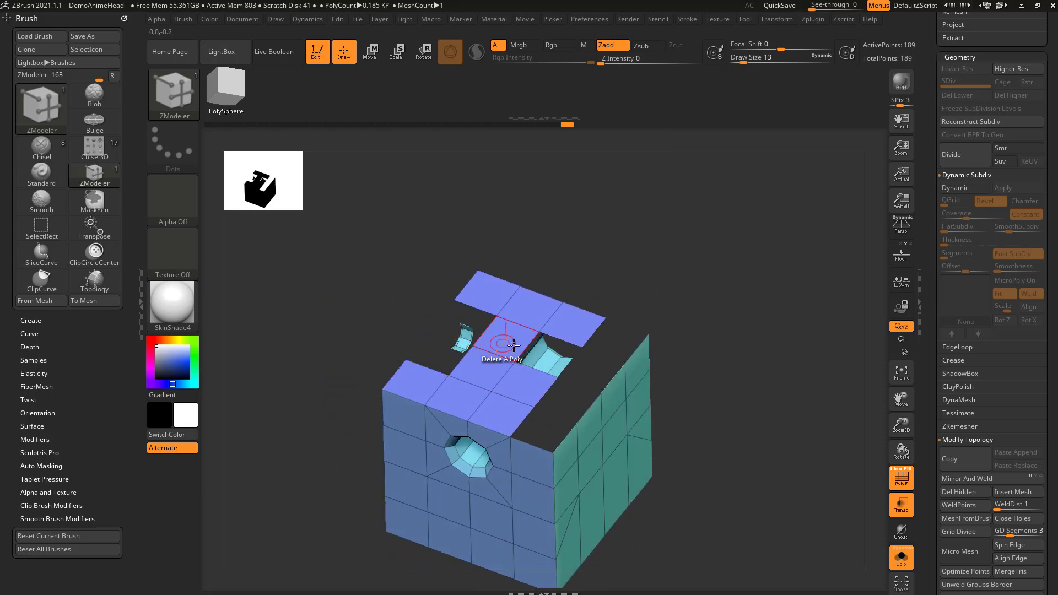
click(513, 345)
- Set the edge action to Bridge with Two Holes and Circle, bridge the openings in the top face, and undo it
key(space)
click(409, 267)
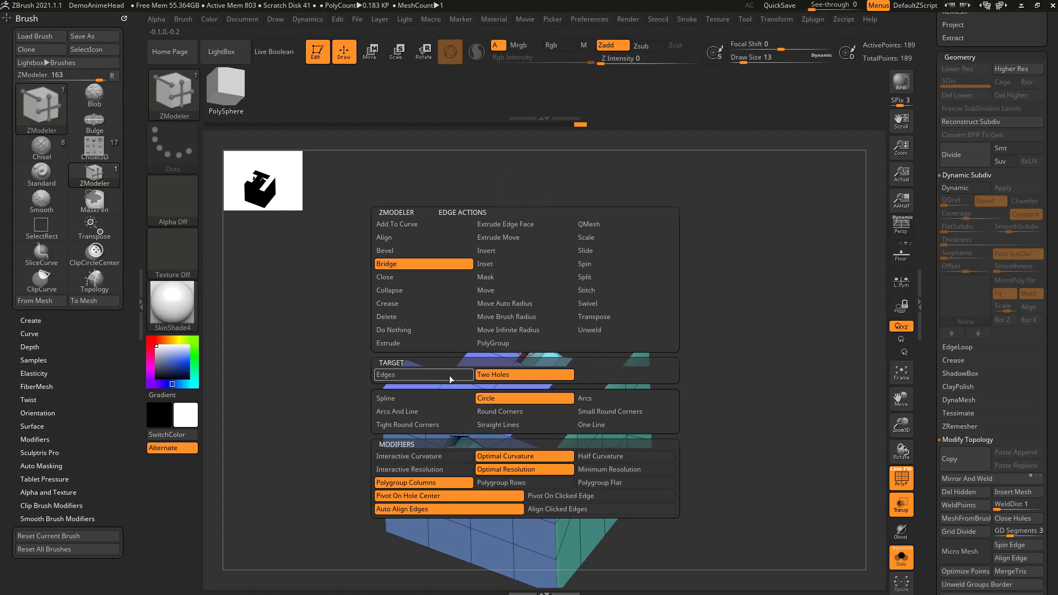
drag(628, 261, 682, 263)
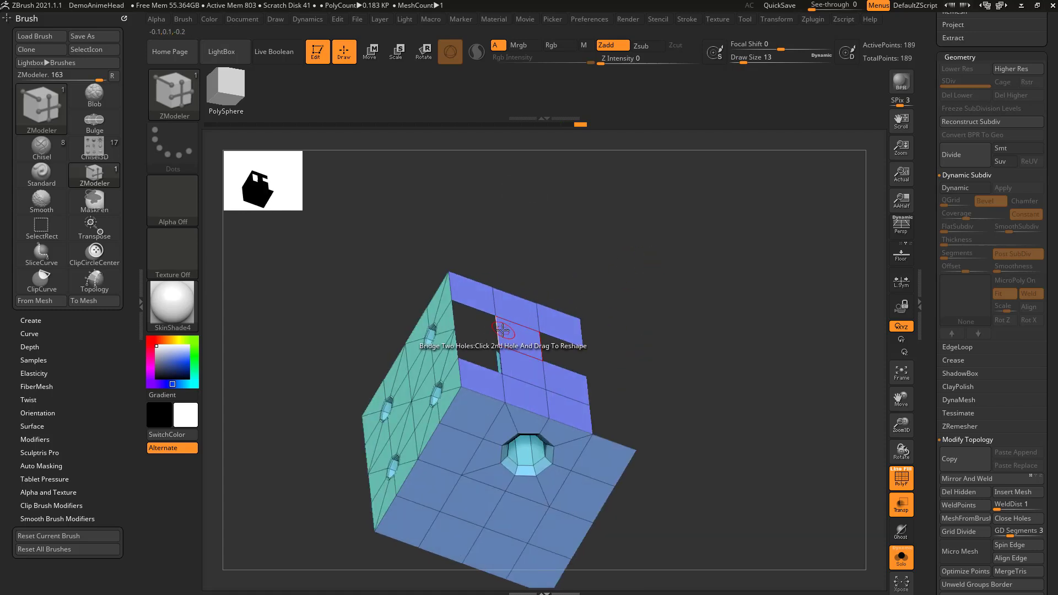
click(502, 329)
drag(540, 343, 522, 323)
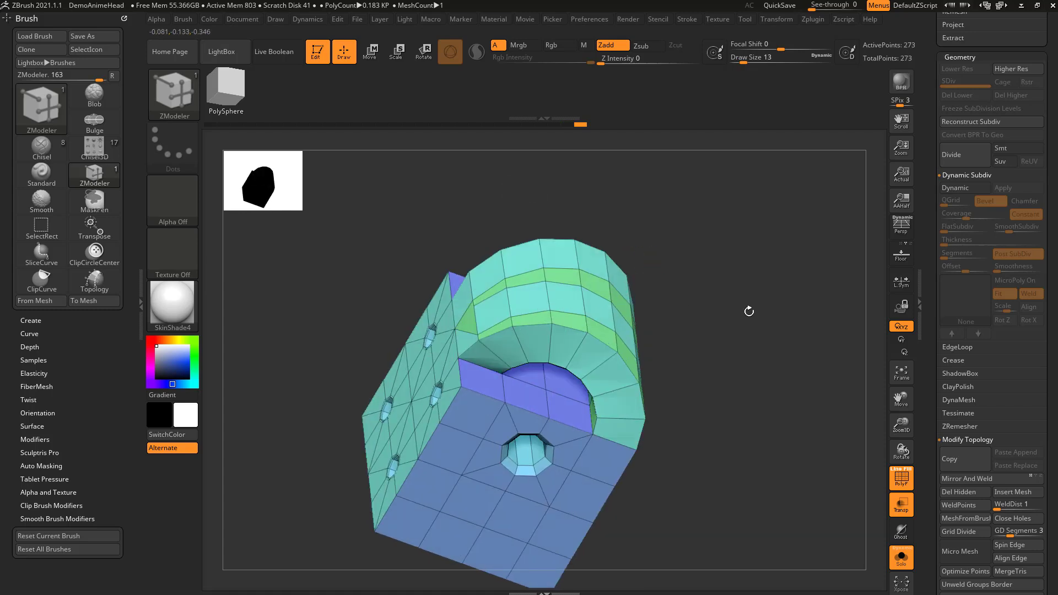
drag(749, 311, 800, 309)
key(ctrl+z)
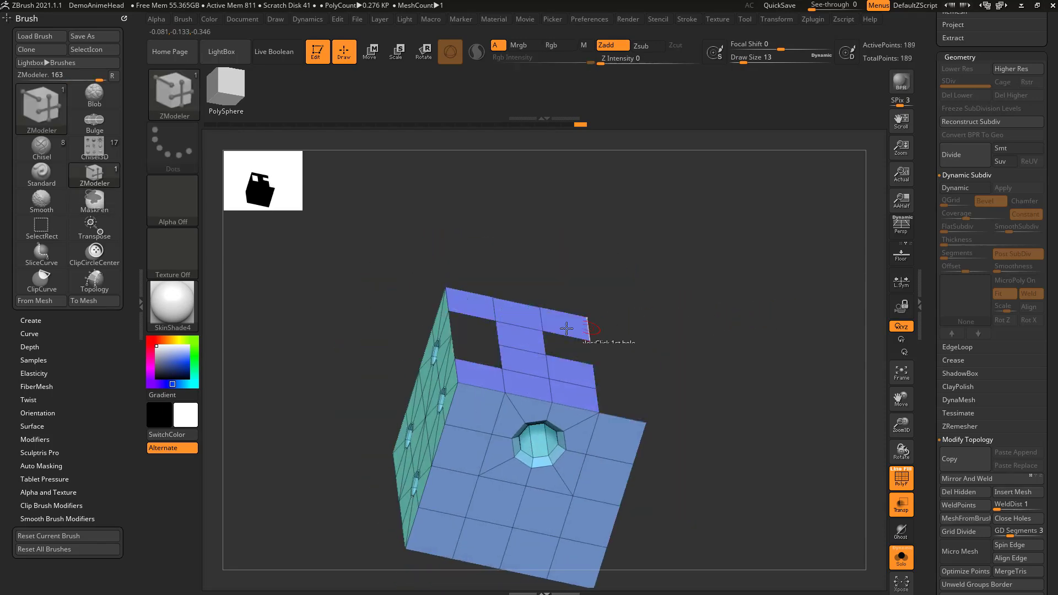
- Switch the two-hole bridge to Spline with Interactive Curvature and Interactive Resolution, and bridge the top openings with a tall arch
key(space)
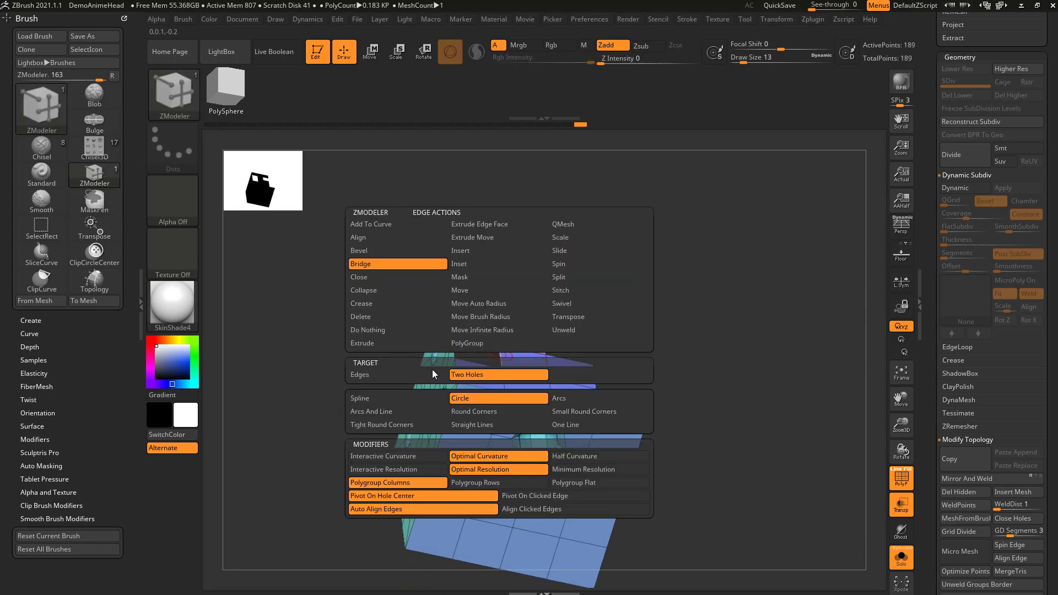
click(396, 399)
click(392, 456)
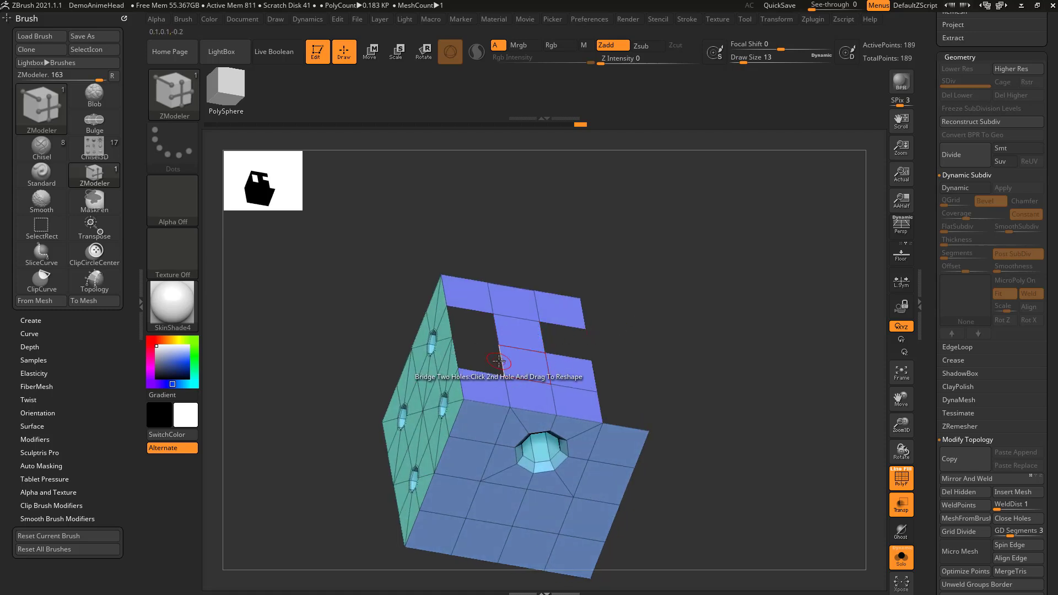
drag(498, 360, 645, 297)
drag(804, 330, 728, 282)
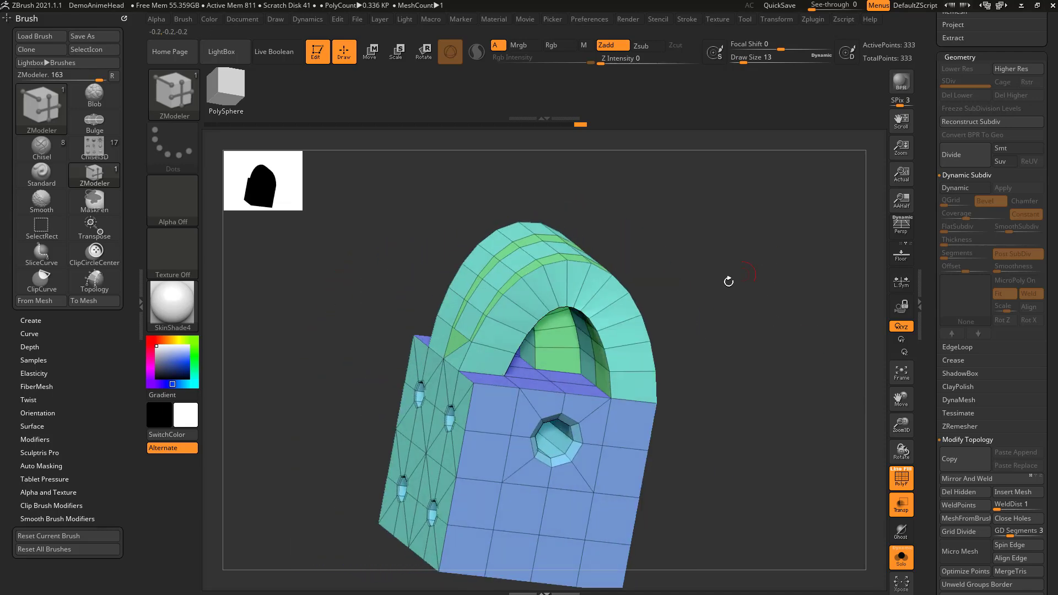
drag(685, 353, 595, 357)
right_drag(385, 384, 742, 351)
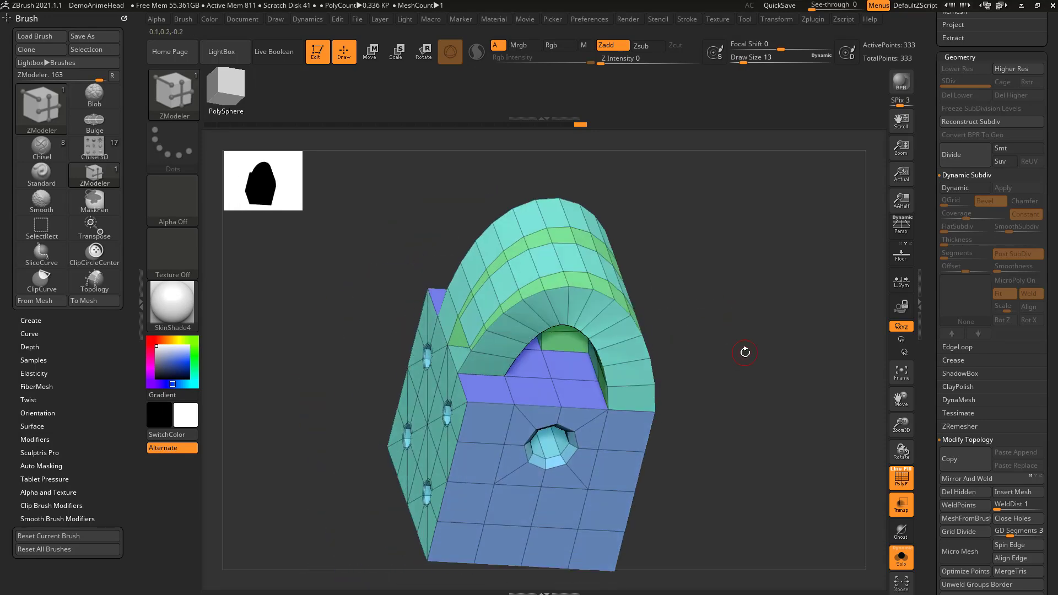
- Undo the arched bridge and the polygon deletions on the purple top face
key(ctrl+z)
key(ctrl+z)
key(ctrl+z)
key(ctrl+z)
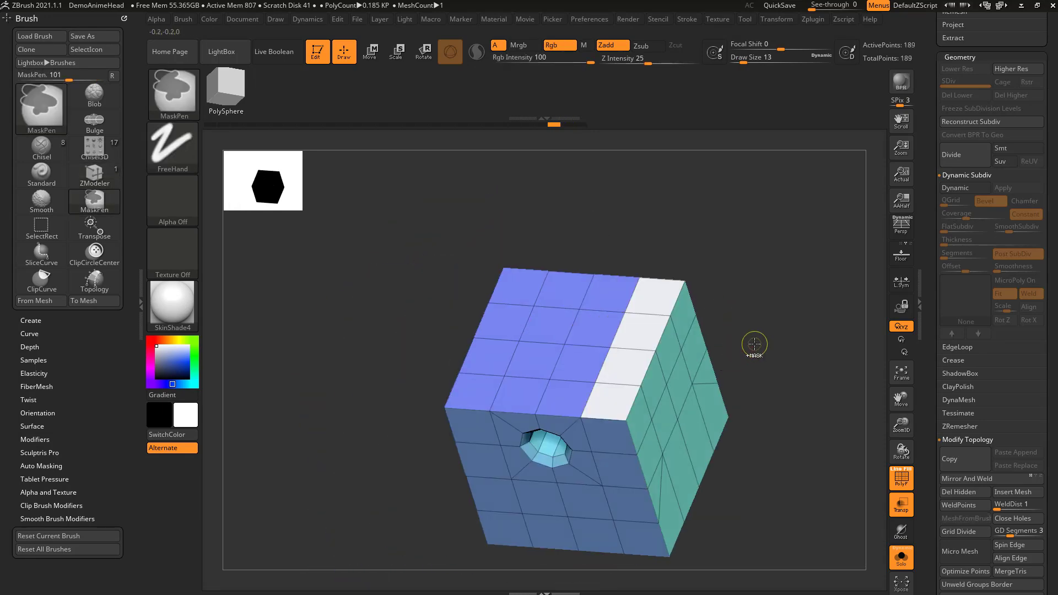
key(ctrl+z)
- Mark polygons in the middle of the top face's side columns and delete them to open two notches
alt+drag(501, 324, 490, 352)
click(499, 319)
right_drag(680, 331, 606, 319)
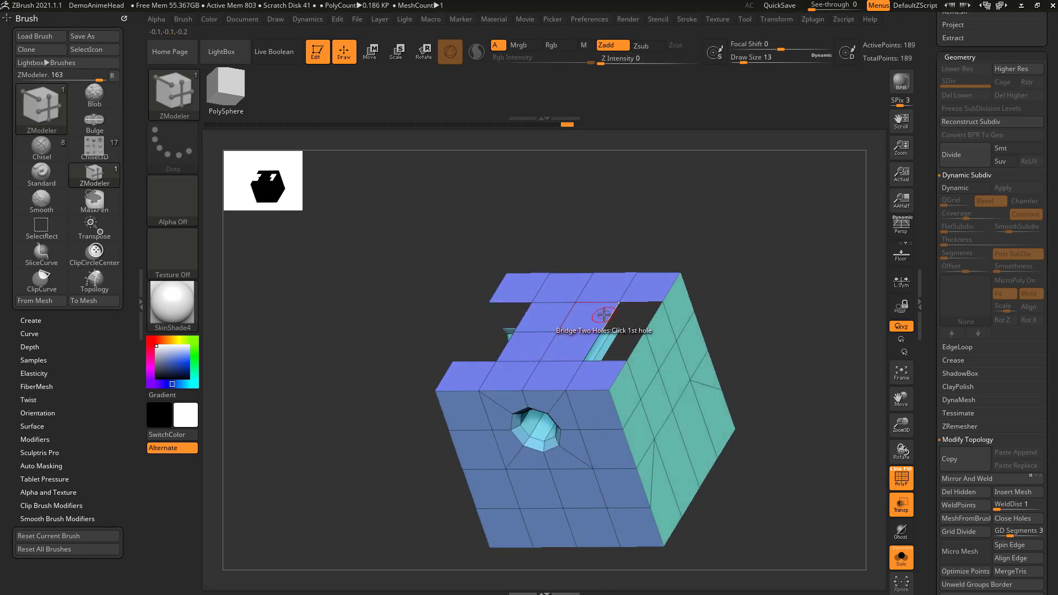
- Cycle the two-hole Bridge curve type through Circle and Round Corners, and set it to Tight Round Corners
key(space)
click(575, 397)
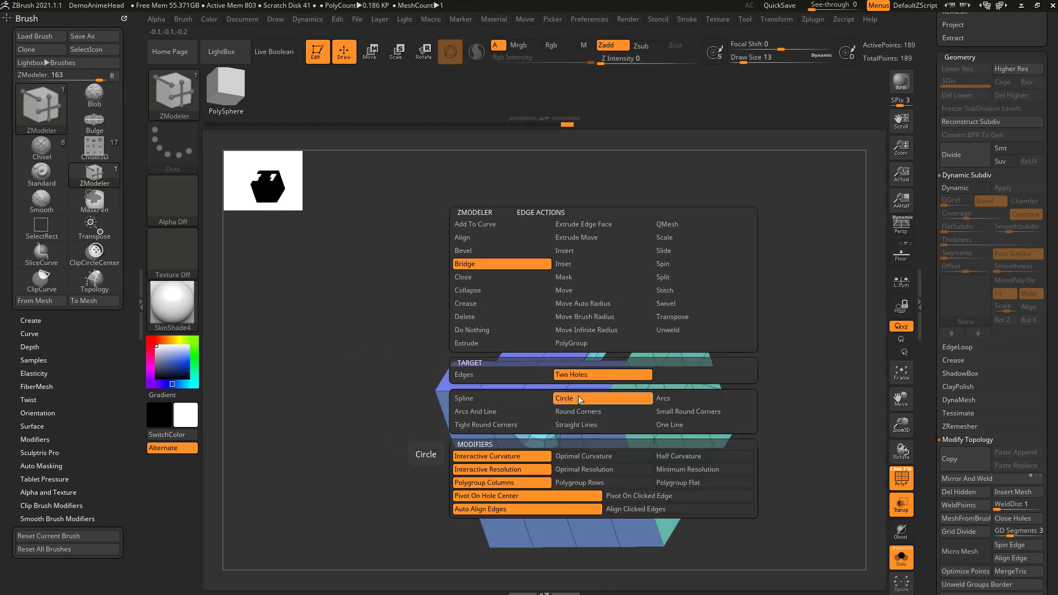
click(606, 411)
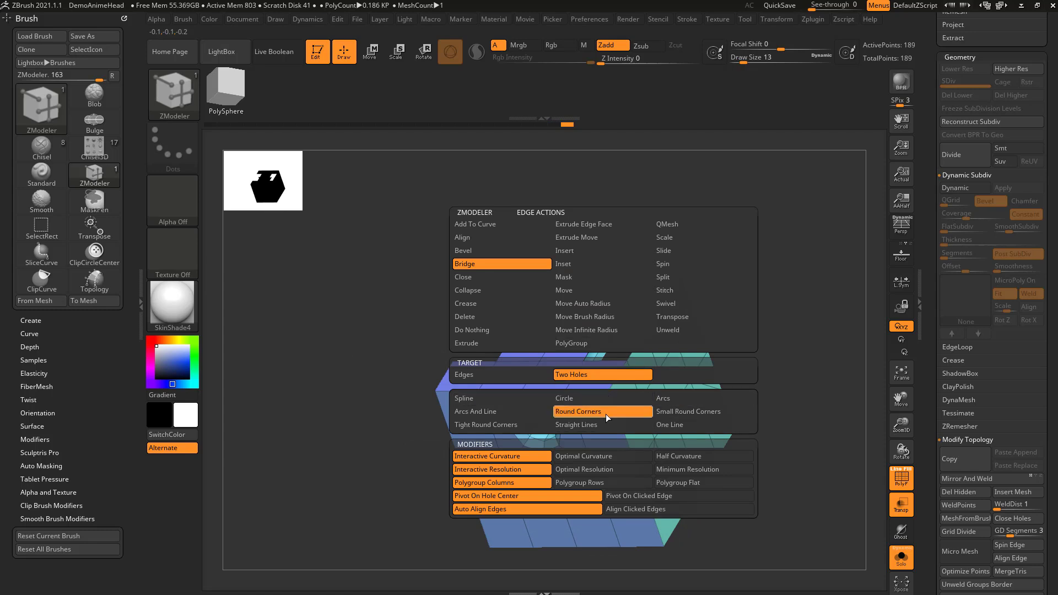
click(597, 424)
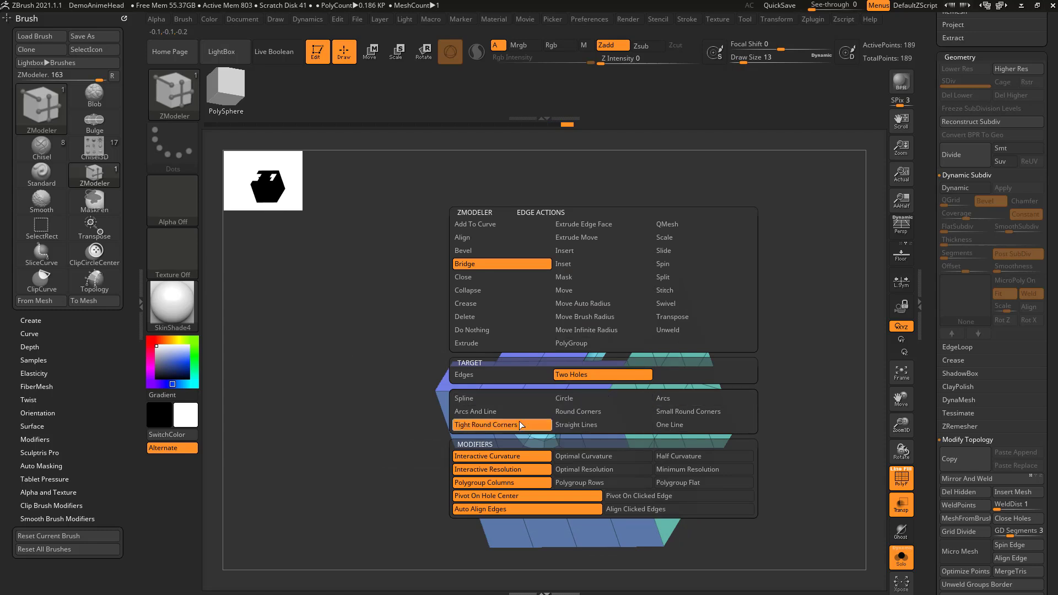
drag(507, 342, 705, 361)
- Undo the latest polygon deletions on the purple top face
key(ctrl+z)
key(ctrl+z)
key(ctrl+z)
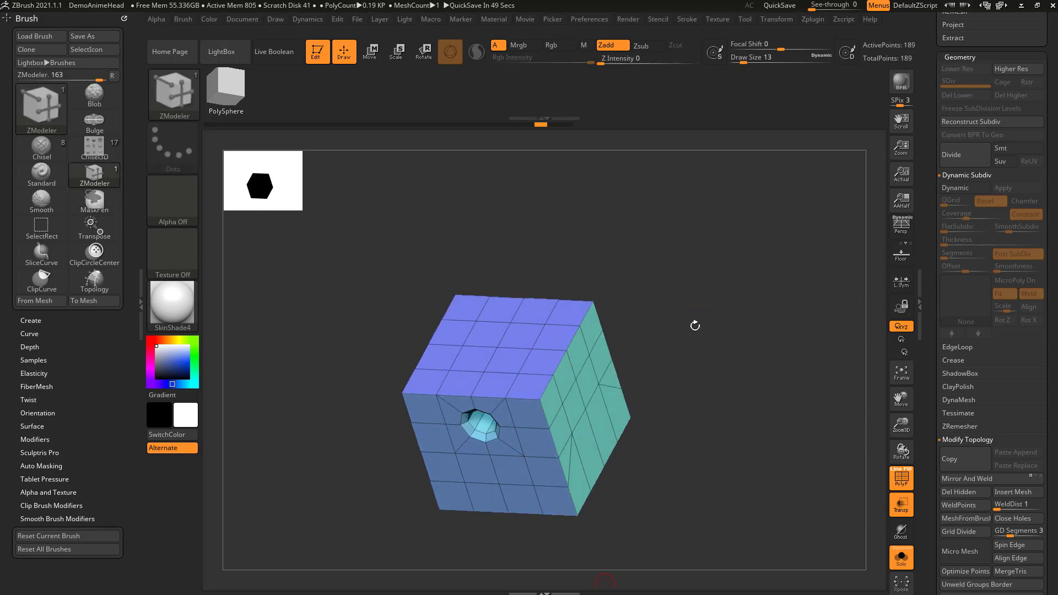
drag(695, 325, 717, 332)
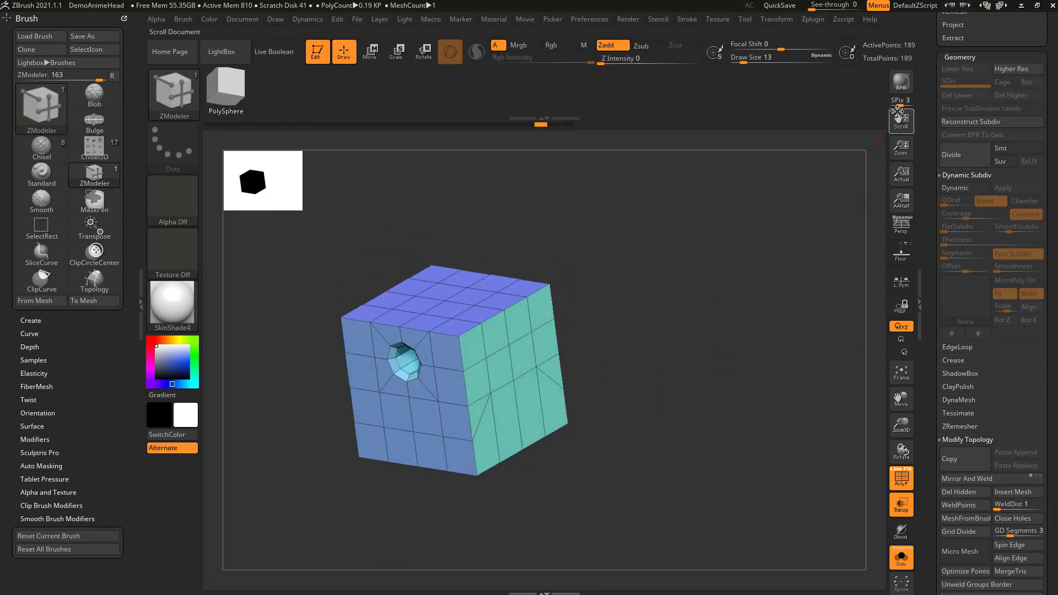
drag(788, 278, 789, 324)
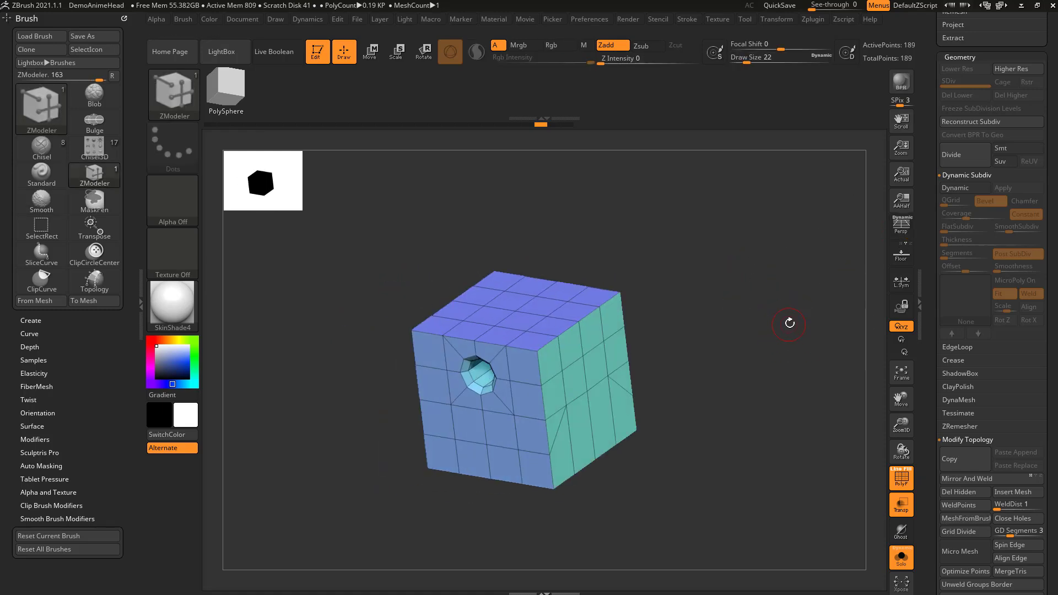
- Set the camera focal length to 35 mm and turn on perspective distortion for the cube
click(274, 20)
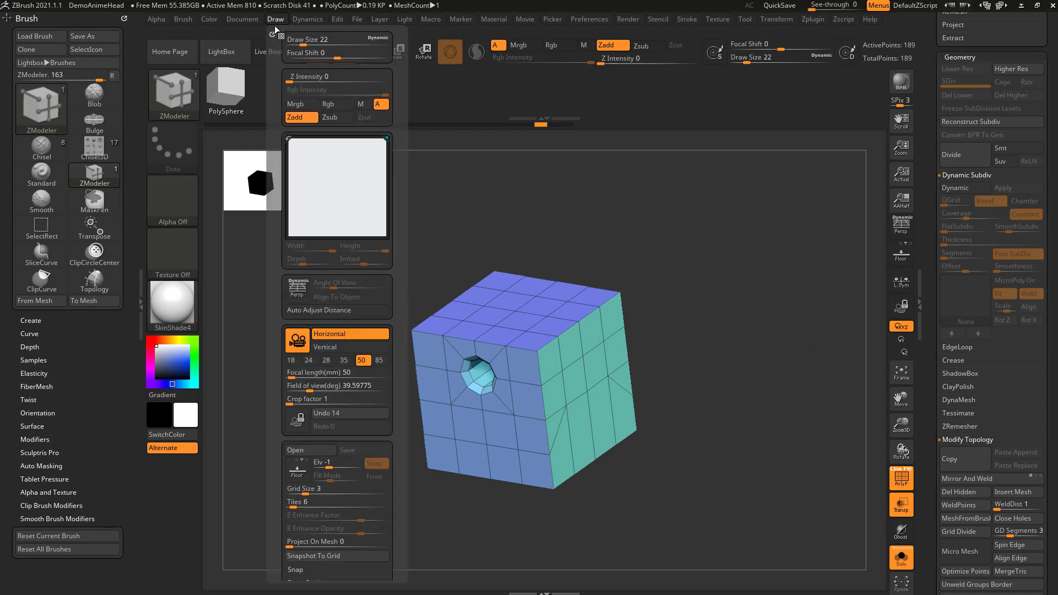
click(345, 361)
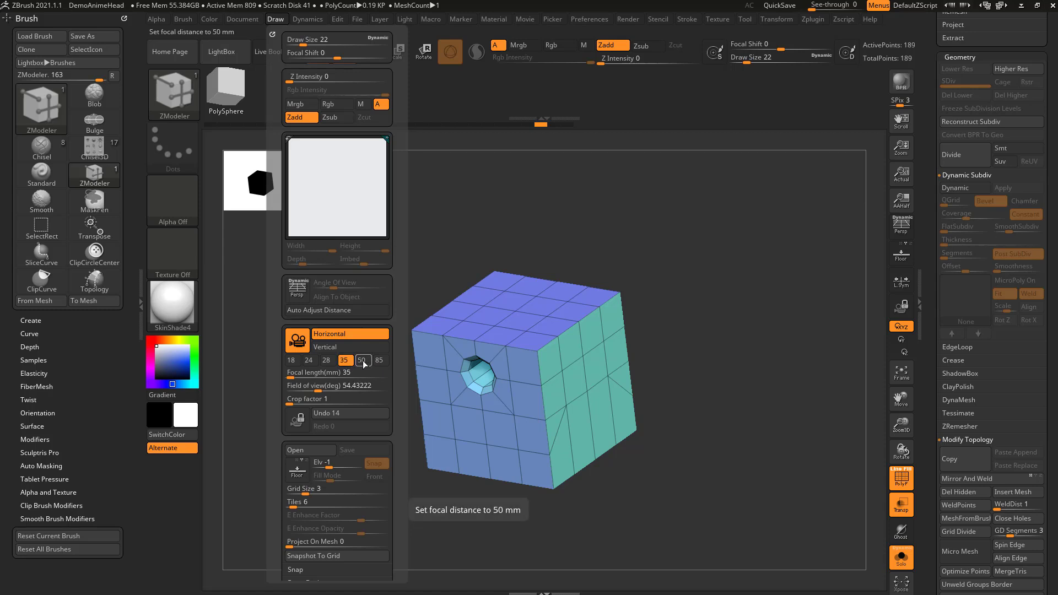
click(903, 221)
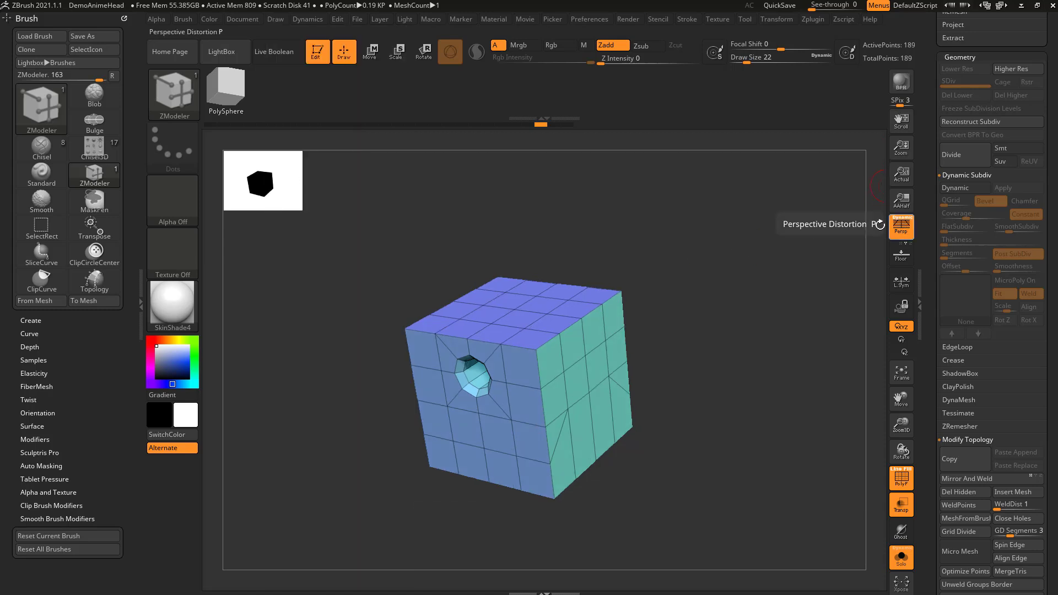
- Compare the 28, 35 and 50 mm focal lengths, finish at 50 mm and turn perspective distortion off
click(275, 20)
click(344, 361)
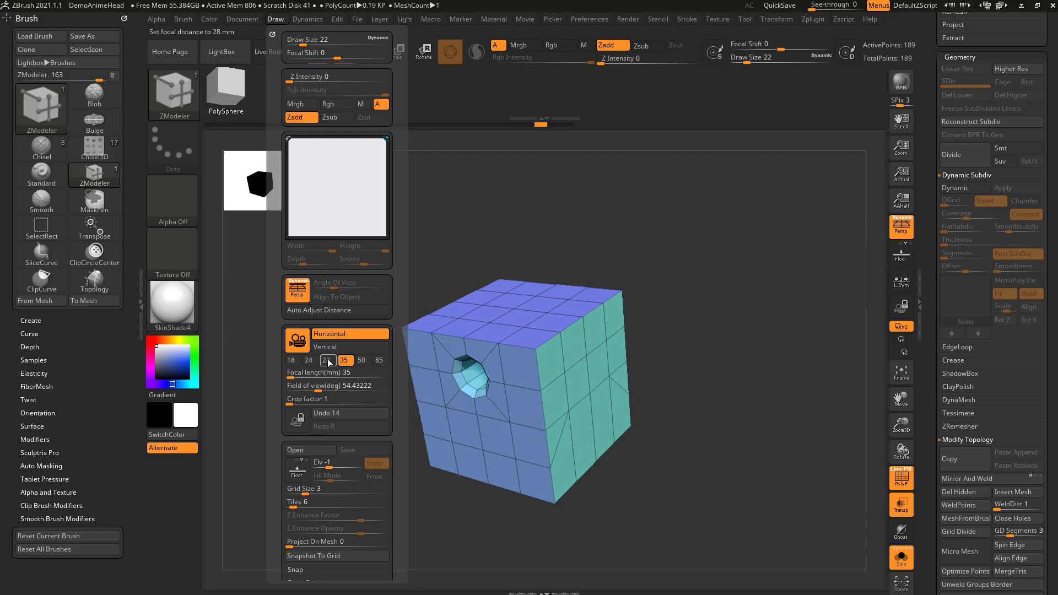
click(327, 361)
click(345, 361)
click(362, 361)
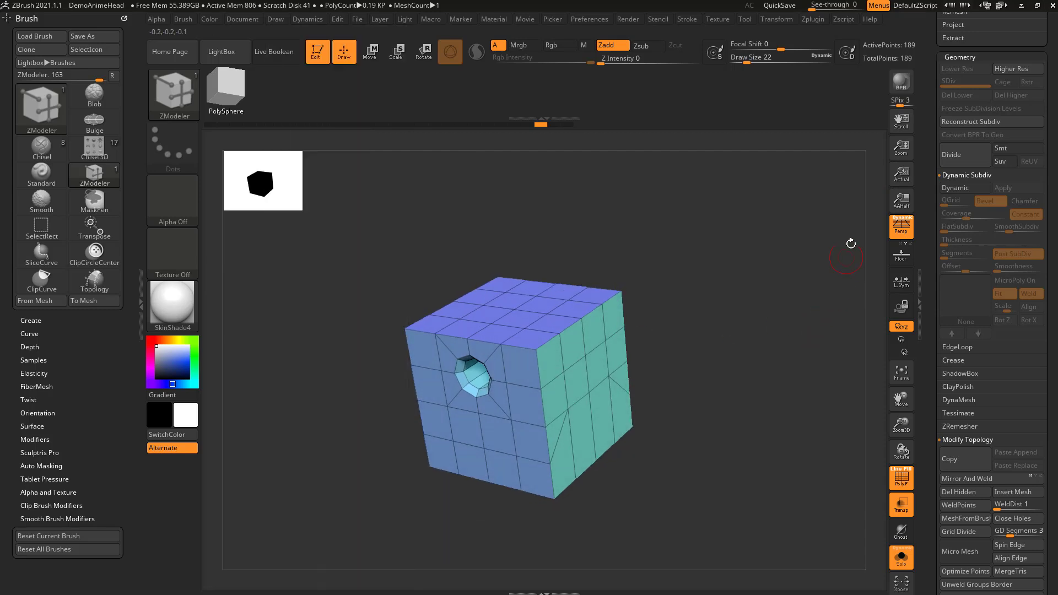
click(902, 235)
- Switch to Move mode and relocate the transform gizmo across the cube's faces, including the purple top face
drag(778, 337, 771, 314)
key(w)
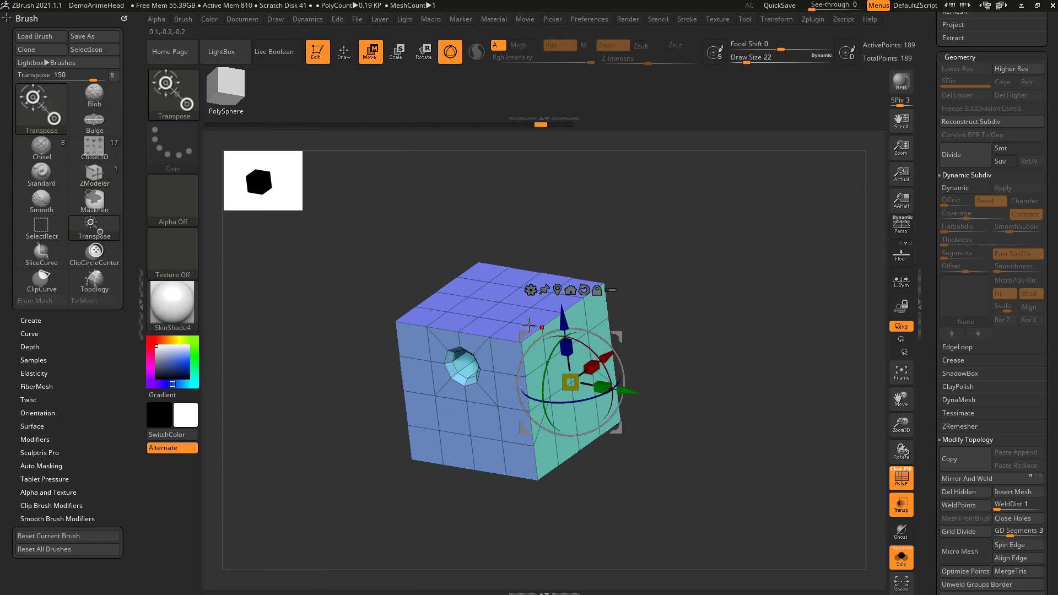
click(501, 302)
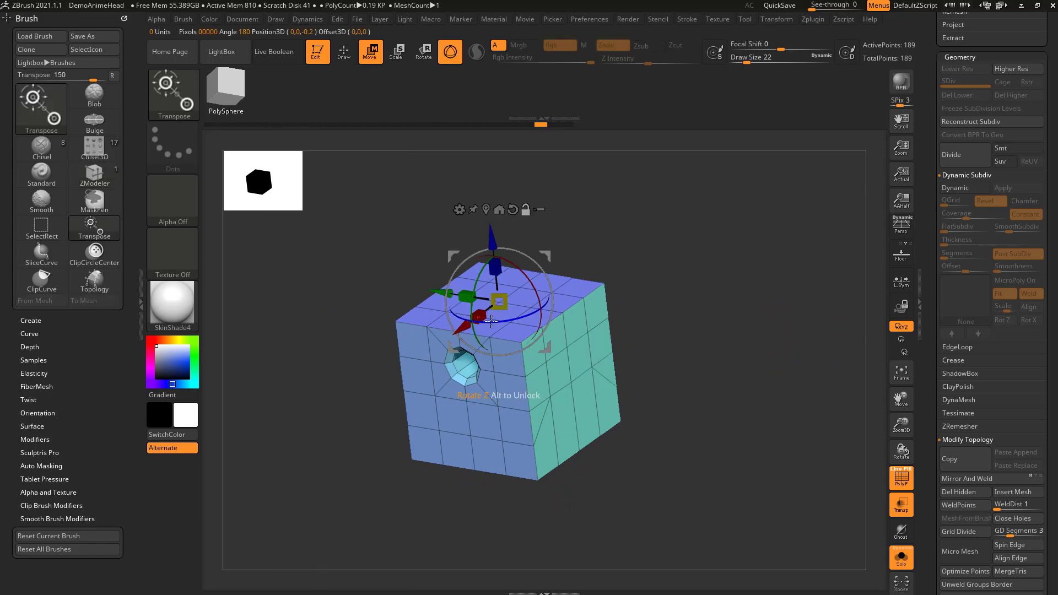
click(448, 410)
click(562, 369)
alt+drag(678, 342, 660, 386)
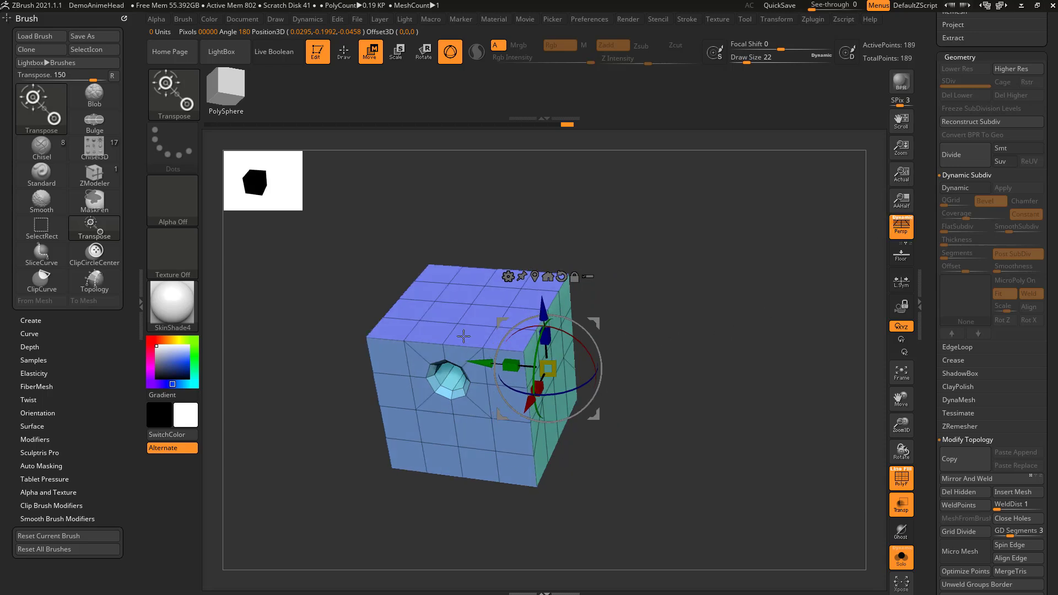
click(462, 314)
mouse_move(678, 332)
mouse_down()
mouse_move(686, 313)
mouse_move(630, 317)
mouse_move(697, 331)
mouse_up()
drag(641, 275, 483, 309)
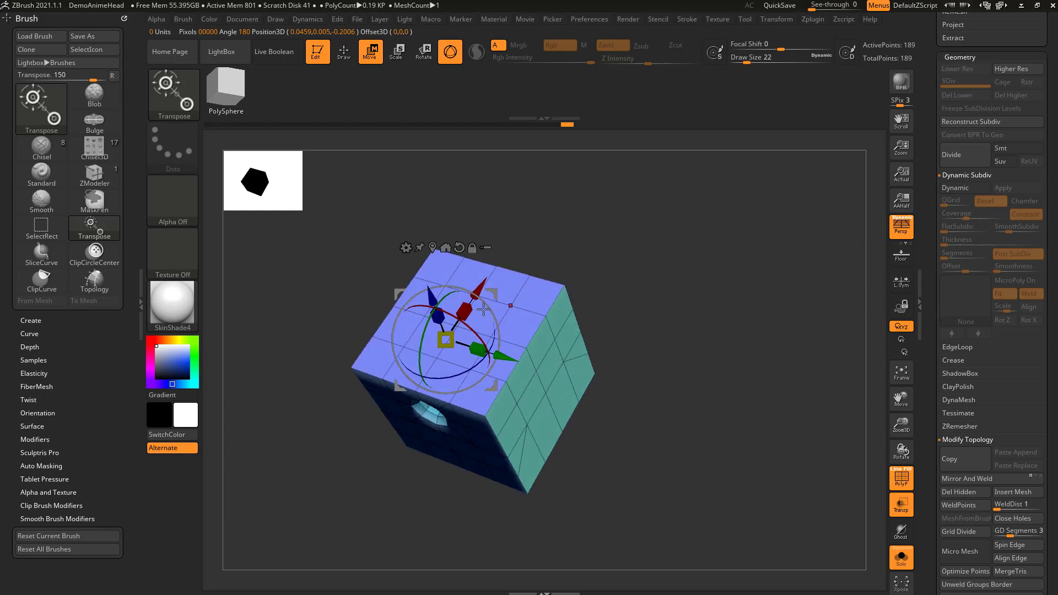
- Turn off perspective distortion and reposition the transform gizmo on the cube, using a straight-on view of the cyan side
click(902, 227)
drag(735, 362, 695, 311)
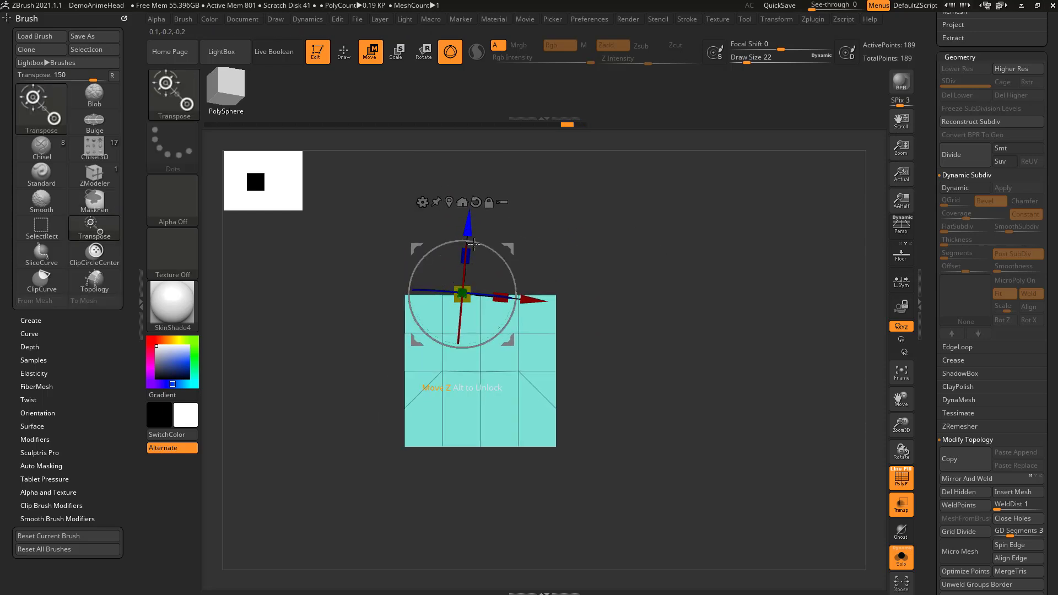
drag(734, 279, 774, 287)
alt+click(575, 373)
alt+click(510, 291)
drag(707, 299, 735, 316)
alt+click(546, 380)
alt+click(622, 372)
- Try a gizmo extrusion on the cube with a band around its sides masked, and undo the change
drag(662, 364, 697, 348)
ctrl+click(458, 363)
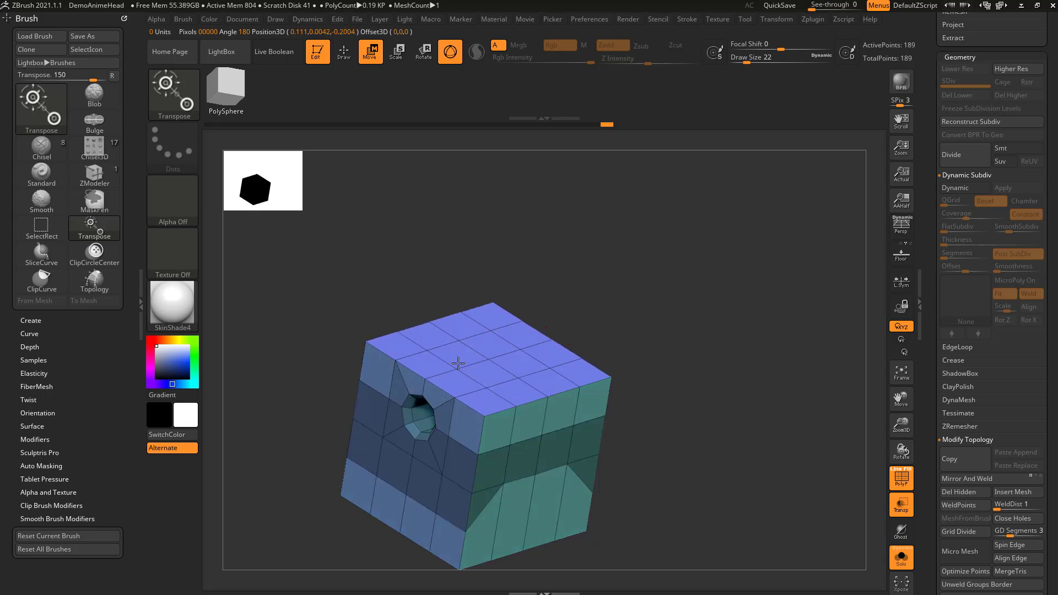
drag(467, 312, 476, 281)
drag(563, 271, 662, 309)
key(ctrl+z)
key(ctrl+z)
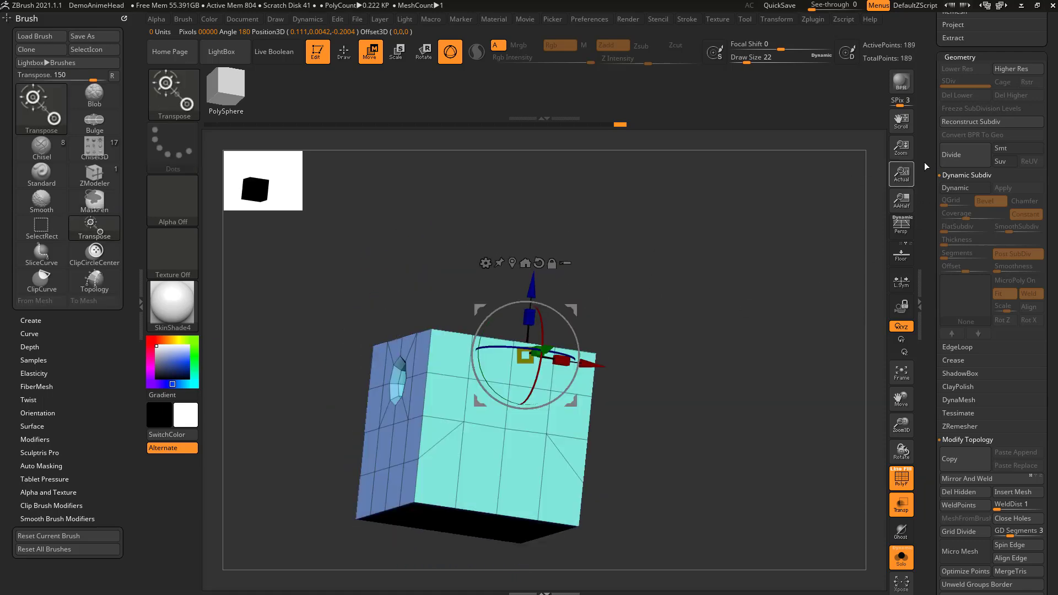
drag(767, 292, 786, 304)
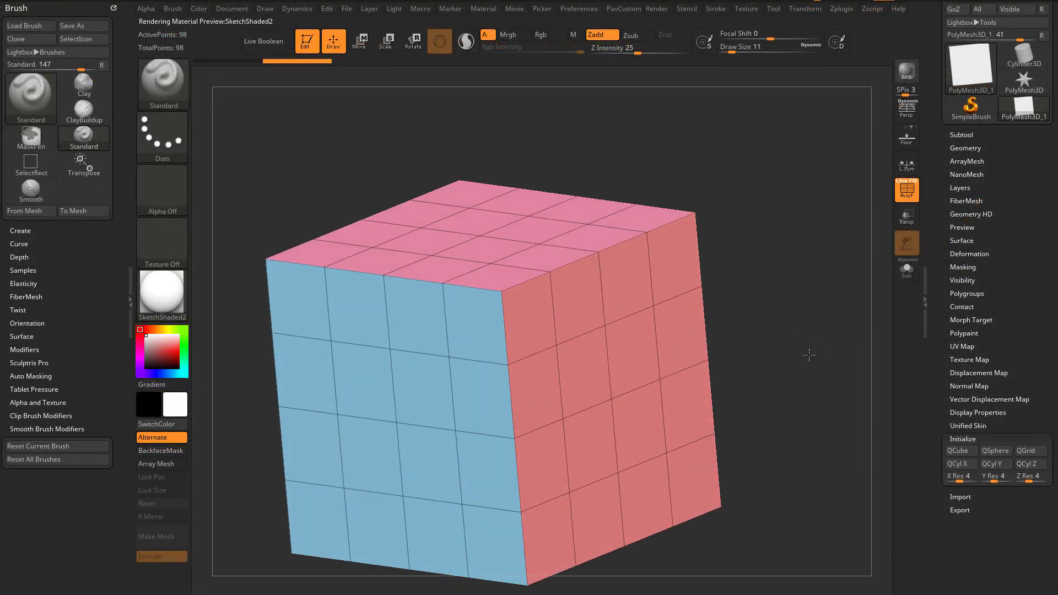
- Select the ZModeler brush for the four-by-four segmented cube
key(b)
key(z)
key(m)
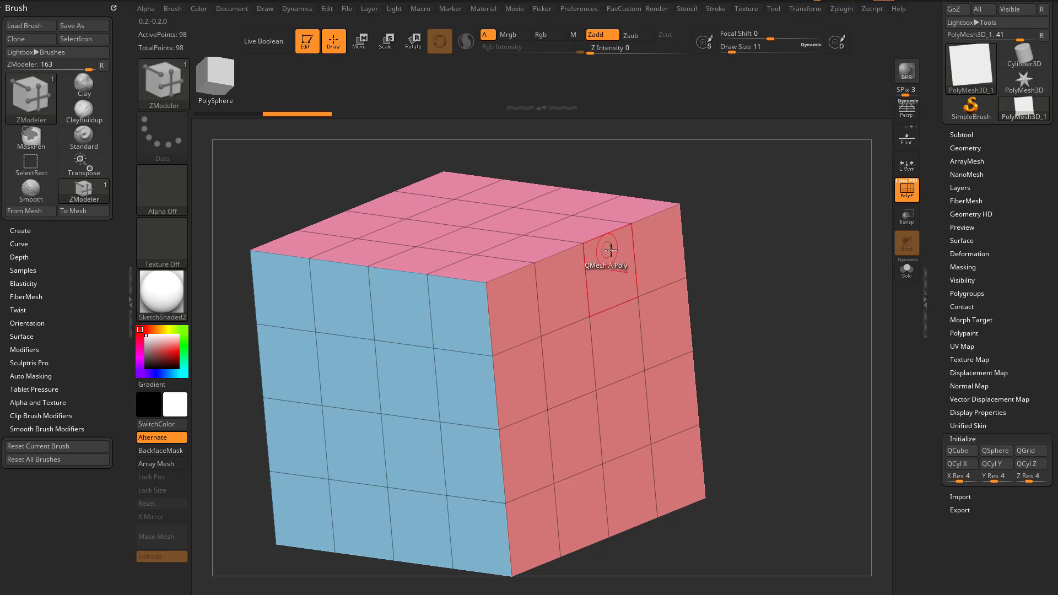
- Try a SliceCurve cut across the cube's red face in a straight-on view and undo it
ctrl+right_drag(656, 303, 721, 279)
shift+right_drag(722, 279, 713, 274)
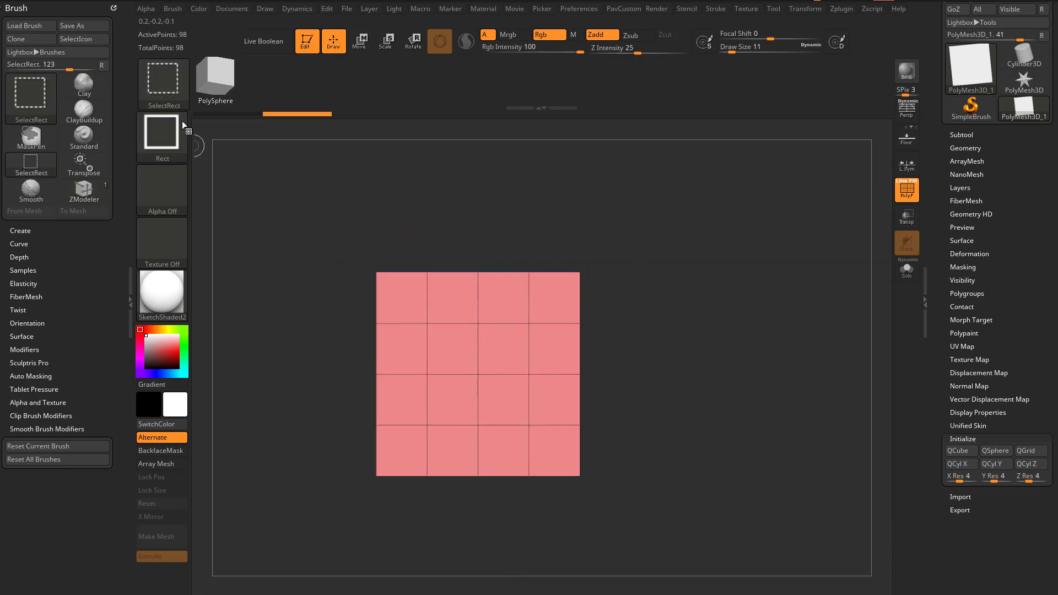
ctrl+shift+click(170, 92)
click(654, 142)
drag(711, 287, 450, 306)
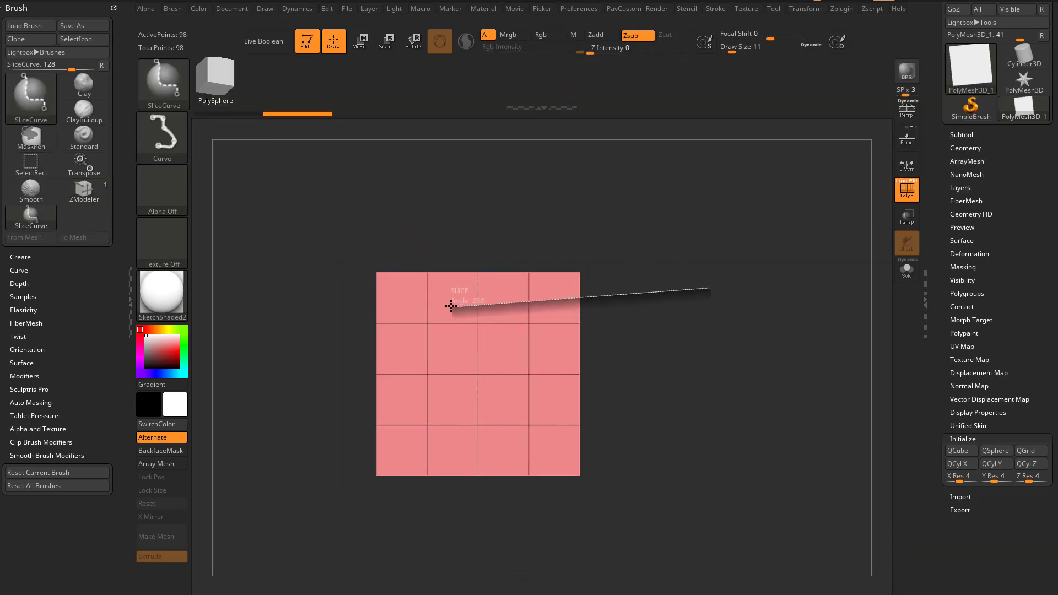
ctrl+shift+drag(456, 367, 556, 474)
key(ctrl+z)
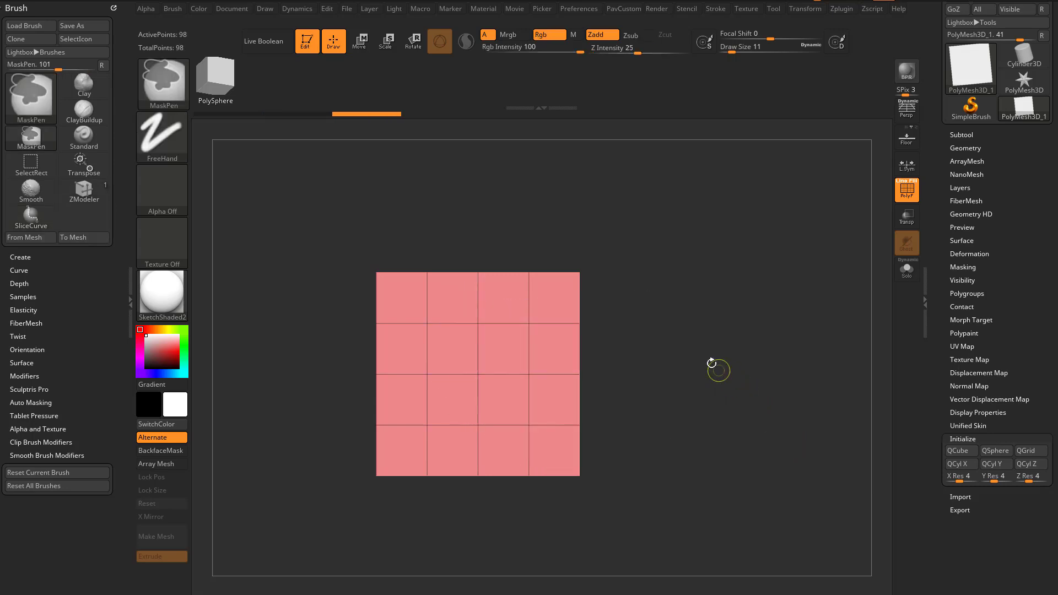
- Set the ZModeler edge action to Split and split three neighbouring vertical edges in the top row around the red-blue corner
ctrl+right_drag(718, 368, 742, 350)
drag(742, 350, 749, 325)
key(space)
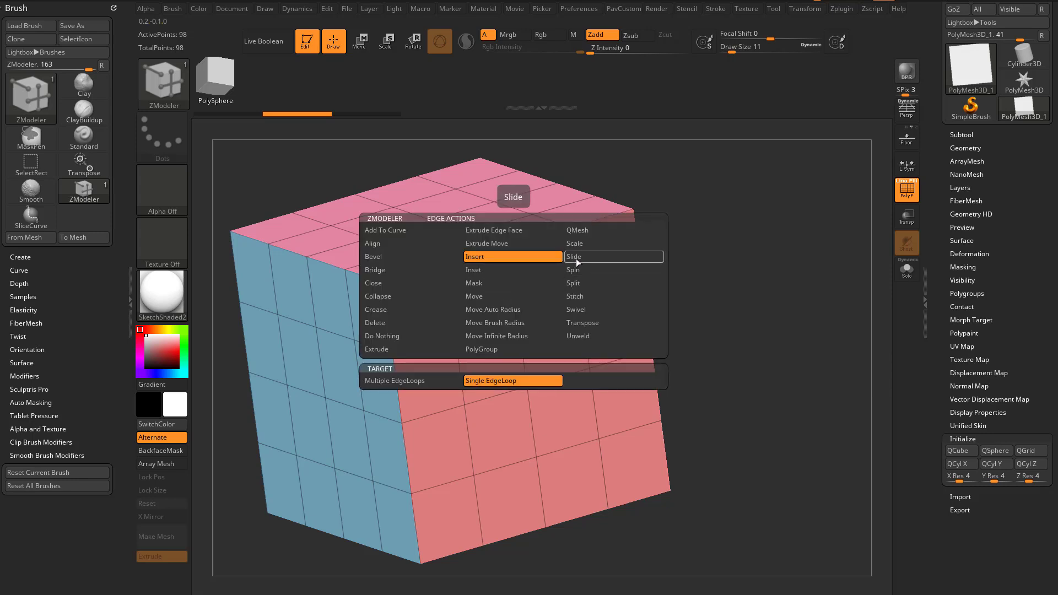
click(590, 283)
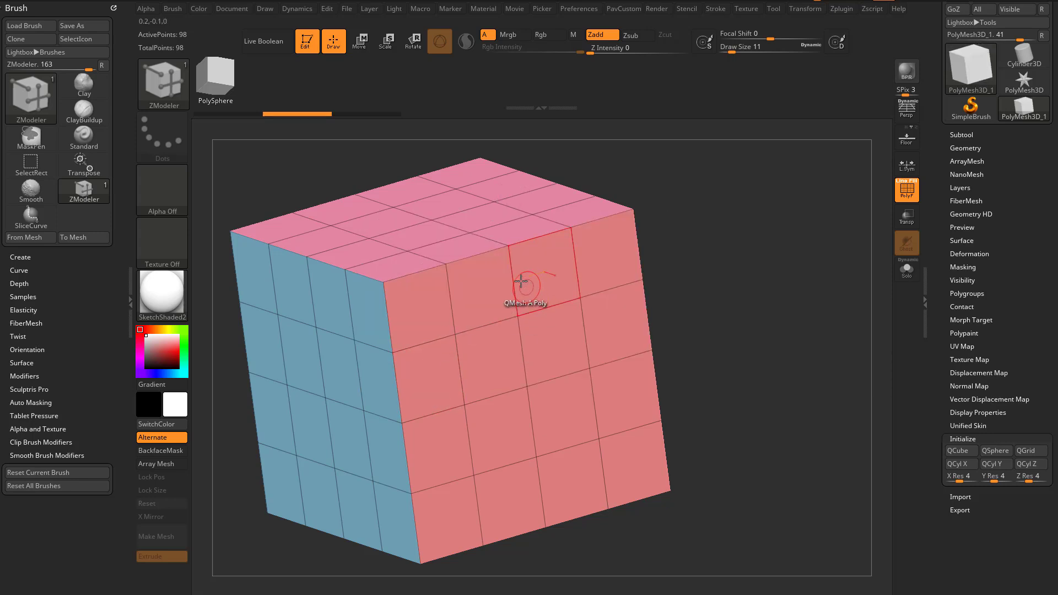
click(512, 282)
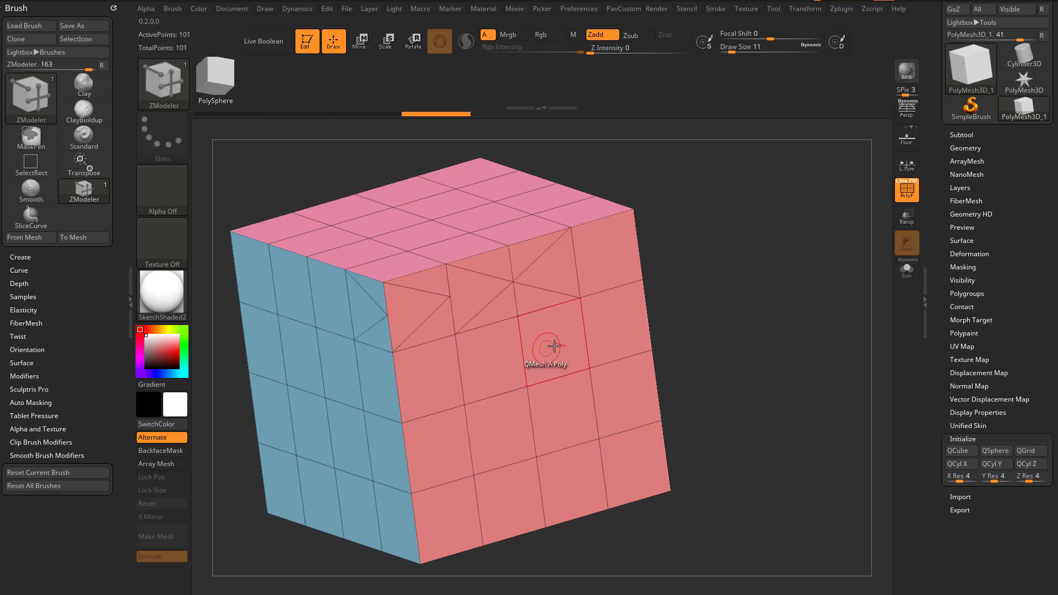
- Set the point action to Bridge Two Points and connect the split point on the red face to the red-blue corner point
alt+drag(701, 264, 690, 297)
drag(690, 297, 696, 267)
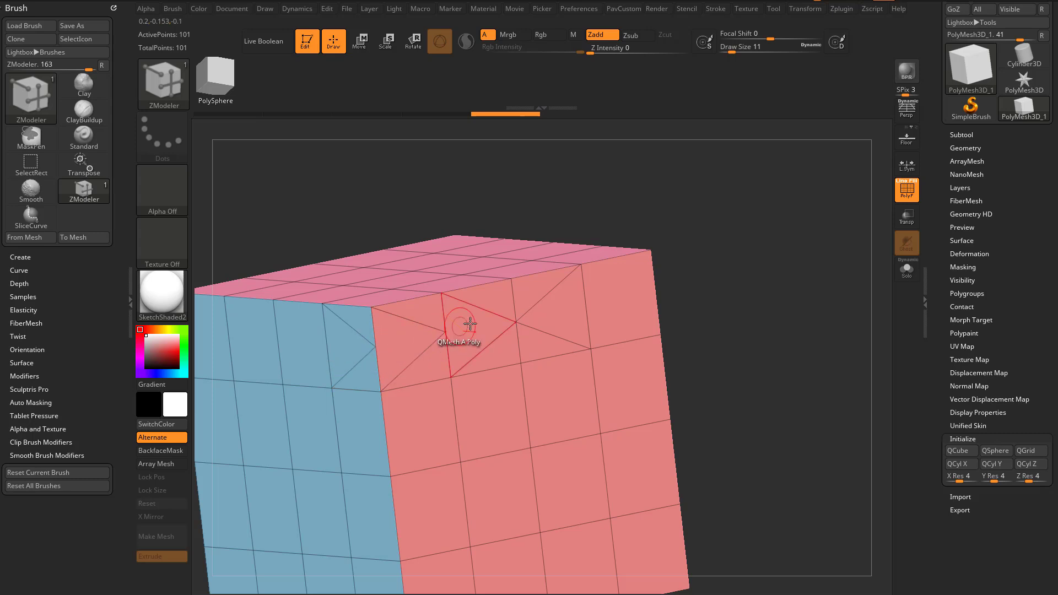
key(space)
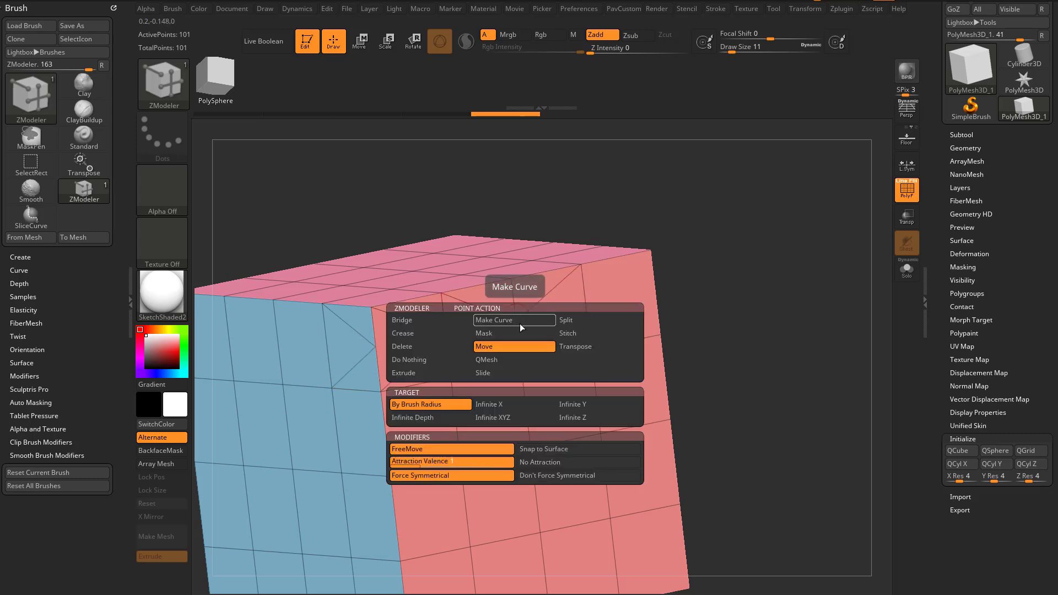
click(440, 324)
click(506, 402)
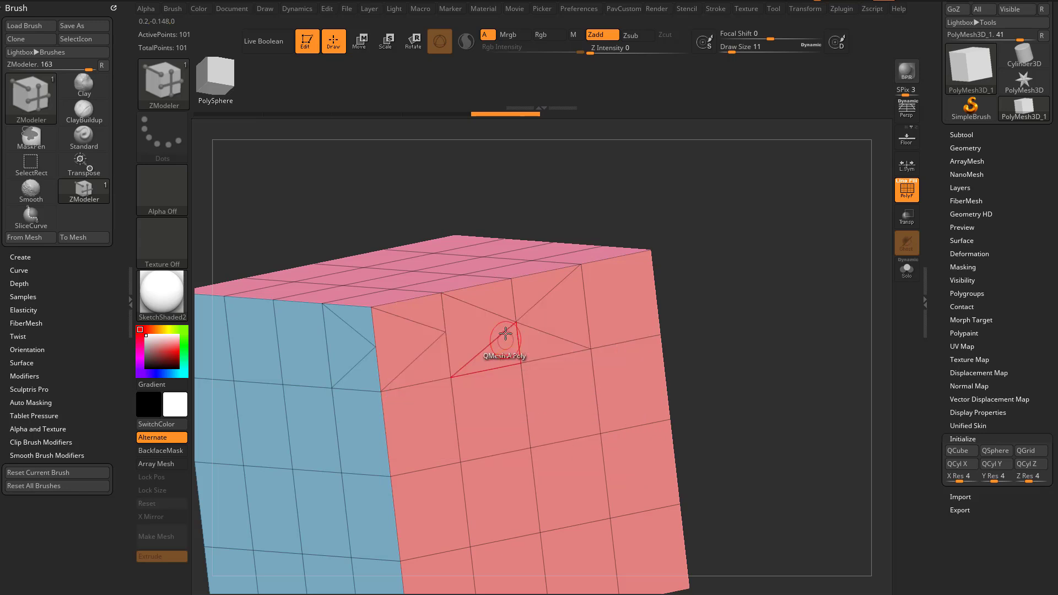
click(446, 334)
click(376, 347)
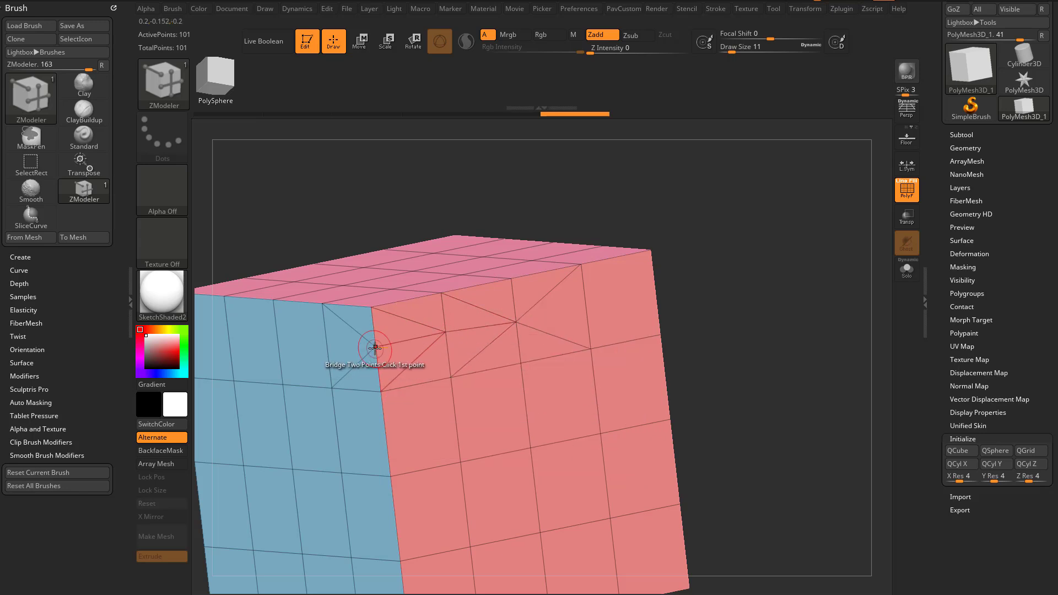
- Split the blue face's top-row vertical edge nearest the red-blue corner and bridge its new point to the corner point
drag(634, 195, 678, 236)
click(397, 342)
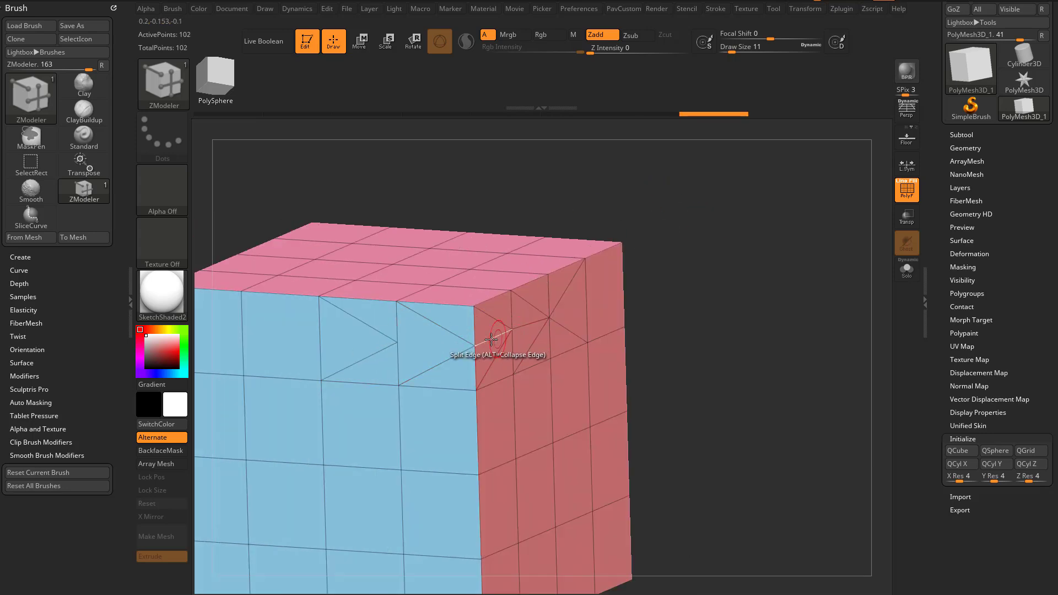
click(386, 388)
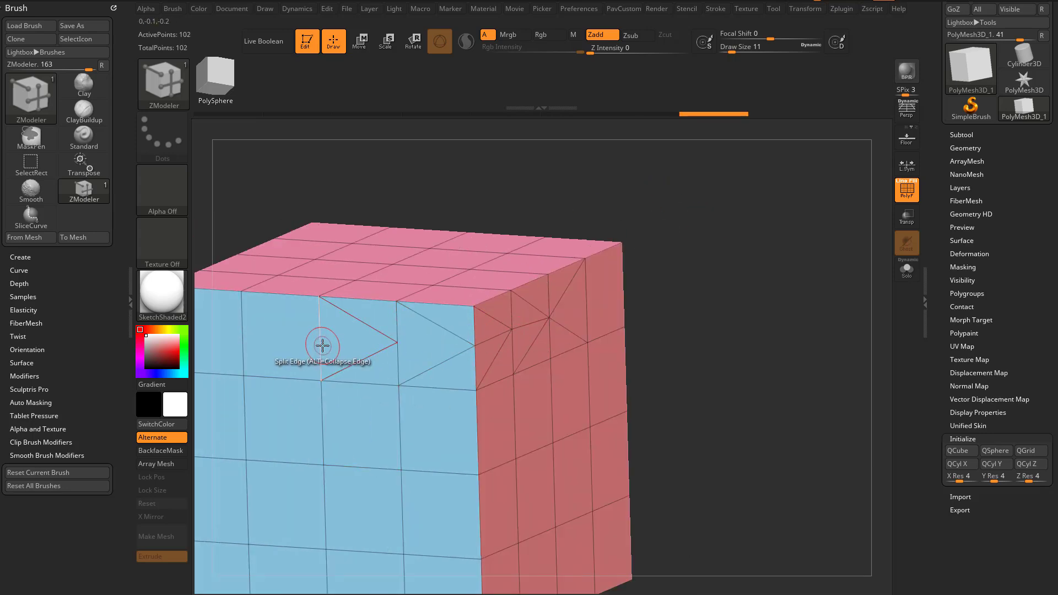
click(398, 343)
click(472, 346)
- Split the middle vertical edge in the blue face's top row and bridge its new point to the neighbouring split point
alt+drag(667, 292, 784, 283)
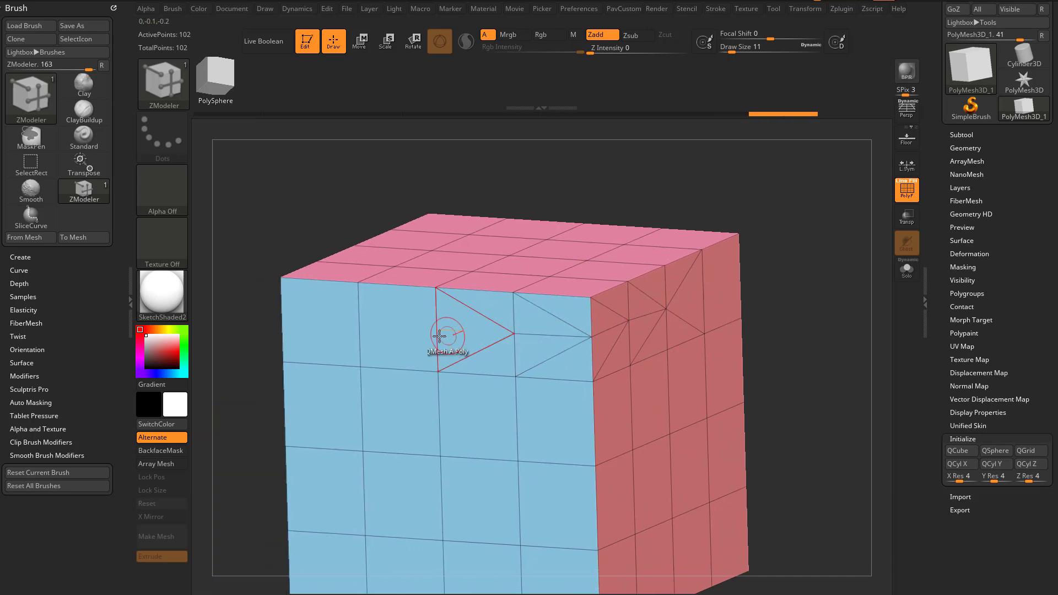
click(437, 331)
click(512, 331)
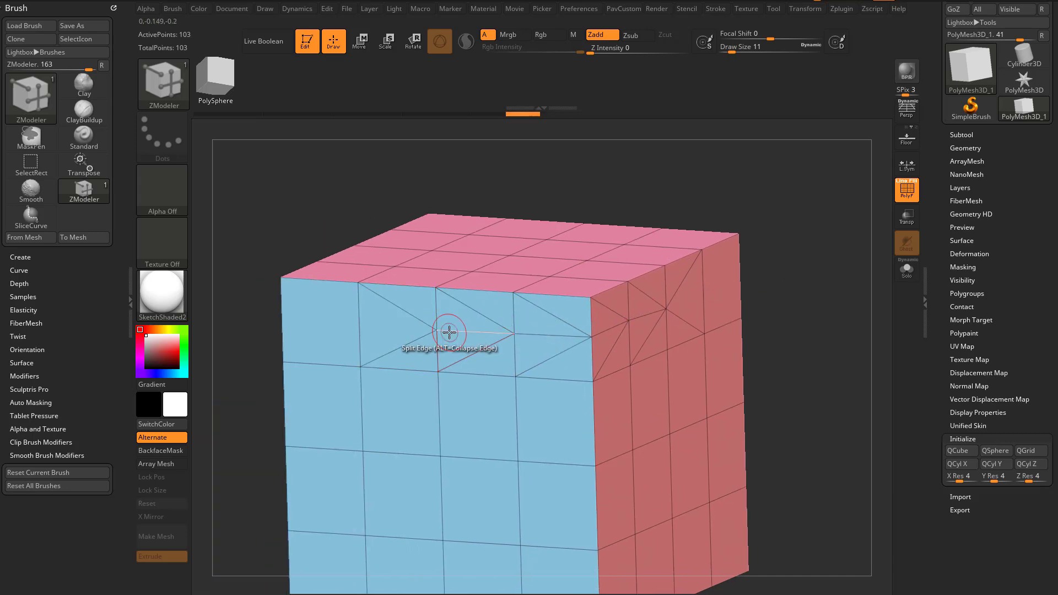
mouse_move(502, 167)
mouse_down()
mouse_move(652, 180)
mouse_move(502, 167)
mouse_up()
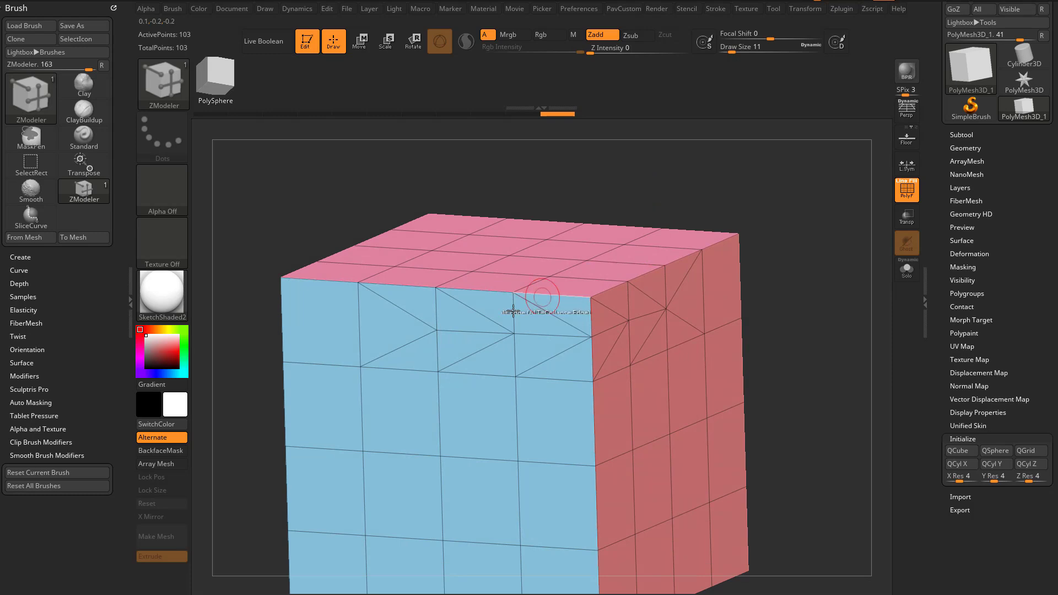
- Set the edge action to Delete and remove the diagonals around the bridged edges on the blue face and adjoining red column
key(space)
click(353, 306)
click(333, 380)
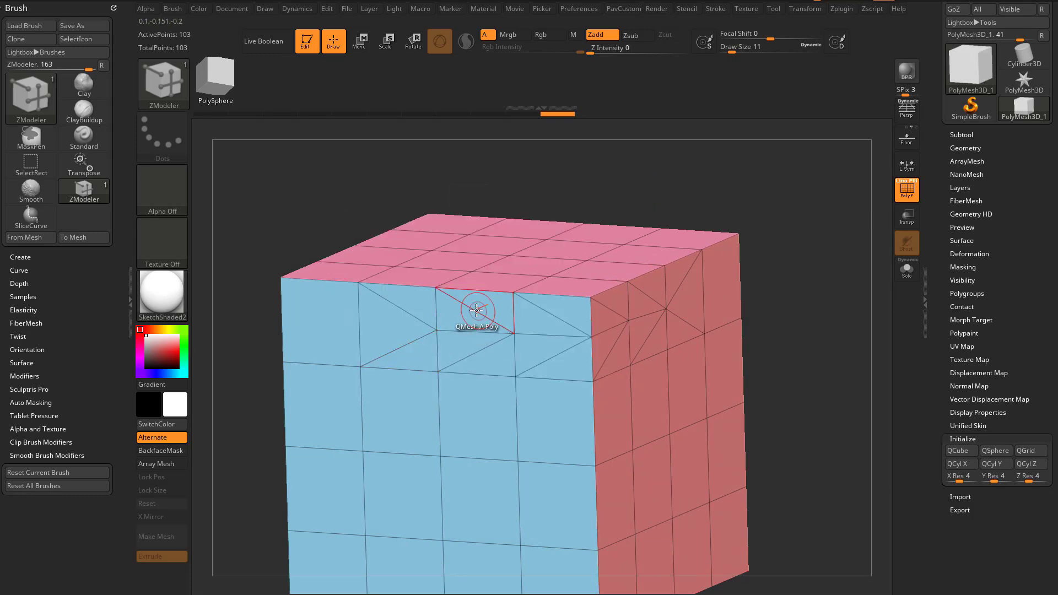
click(480, 348)
click(559, 341)
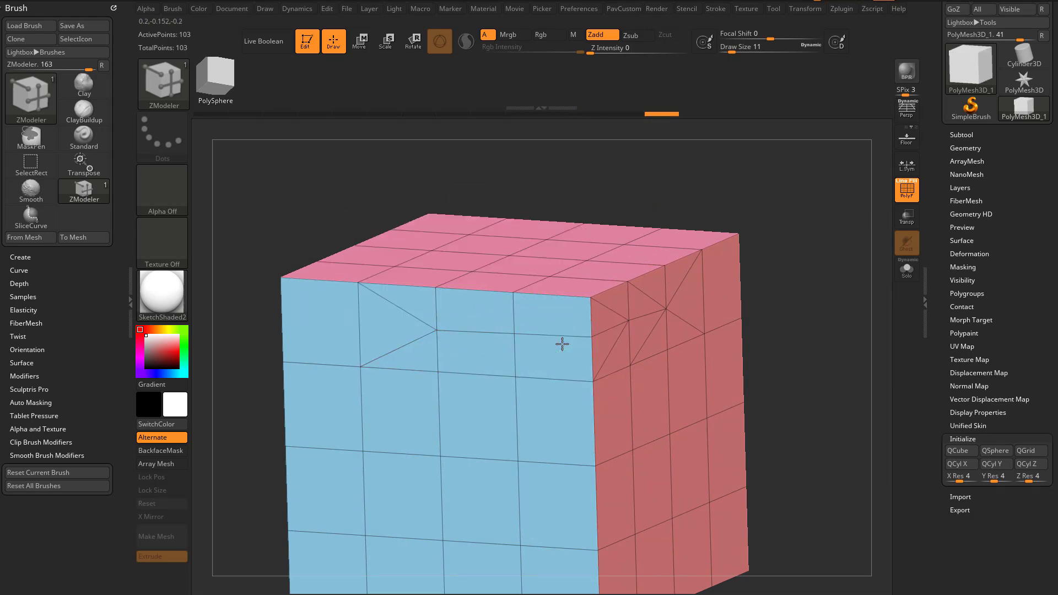
alt+drag(796, 248, 620, 311)
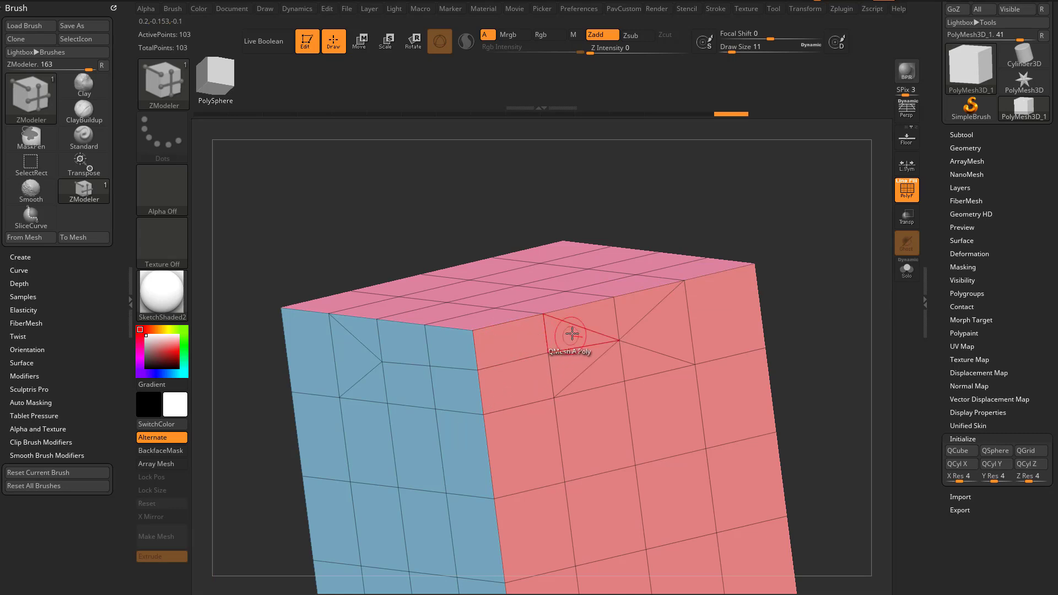